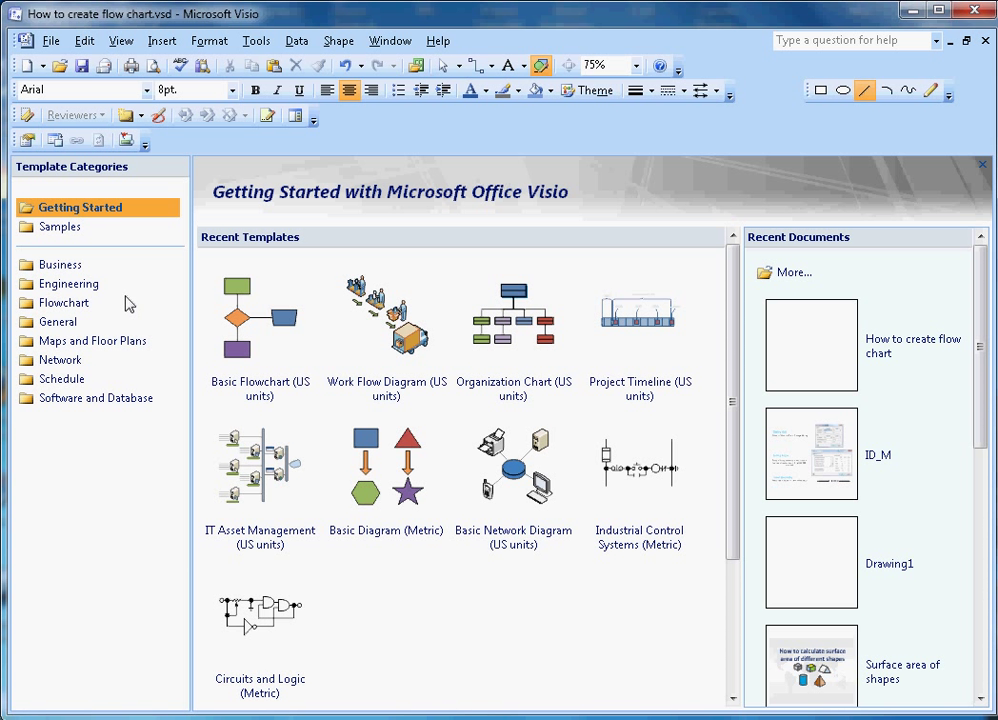
Step: Create a new drawing from the Basic Flowchart template in the Flowchart category, in US units
{"action": "left_click", "coordinate": [64, 303]}
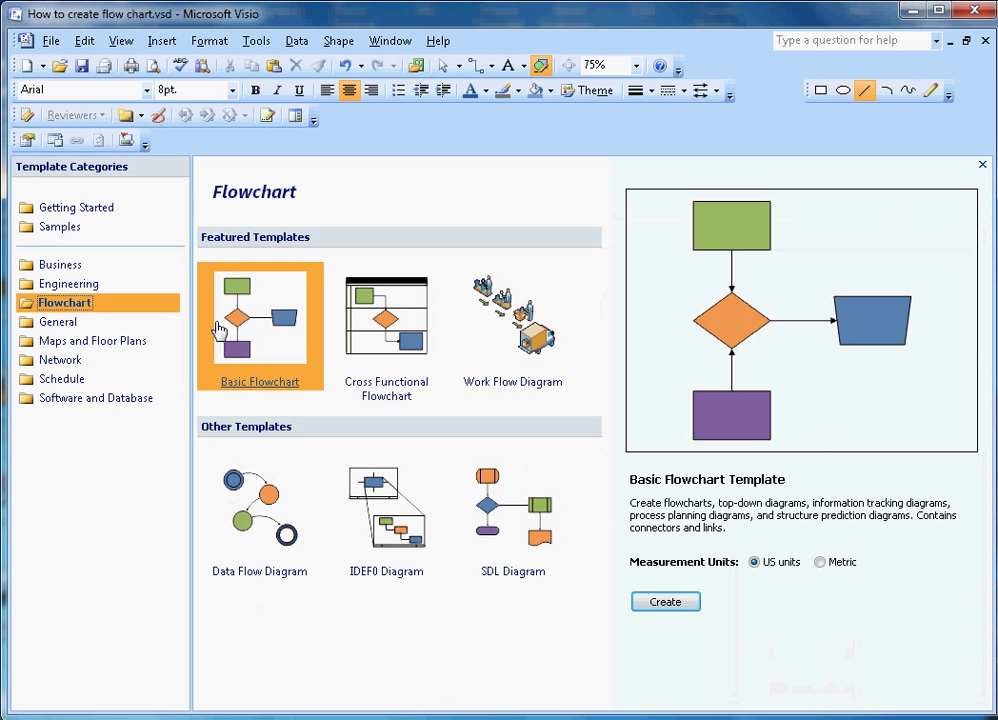
{"action": "double_click", "coordinate": [255, 338]}
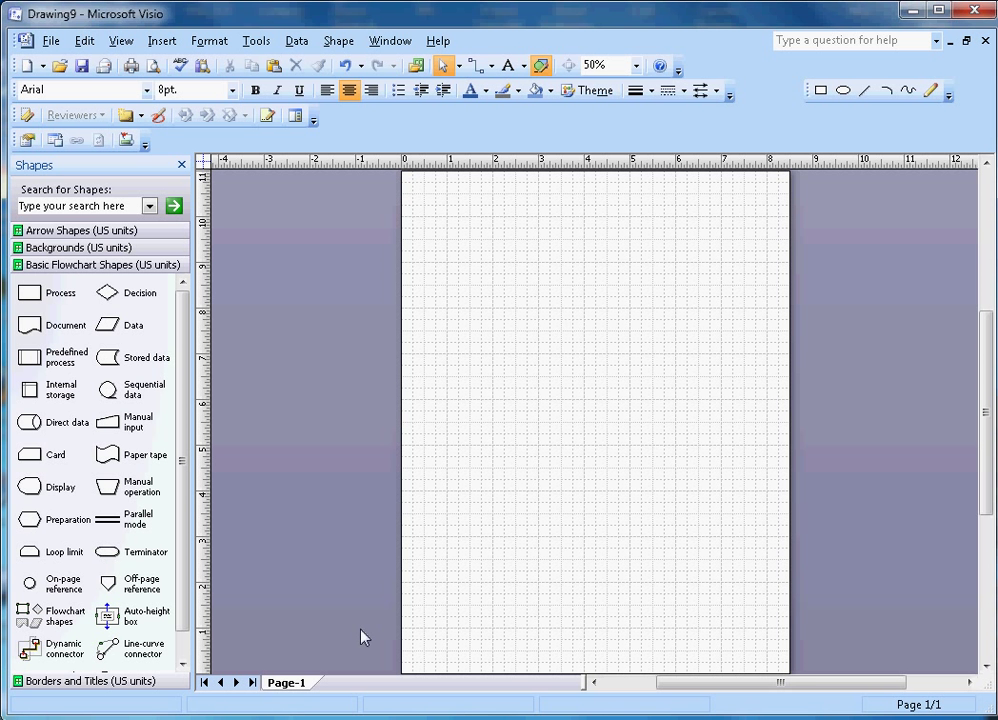
Step: Insert a new foreground page with landscape printer paper
{"action": "right_click", "coordinate": [300, 684]}
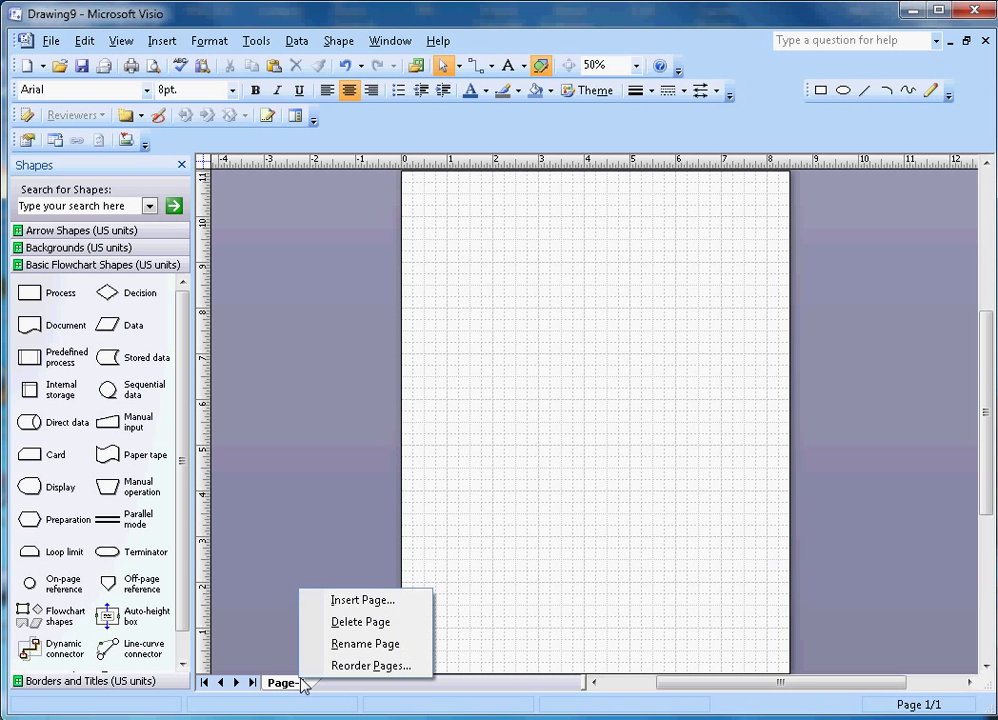
{"action": "left_click", "coordinate": [360, 600]}
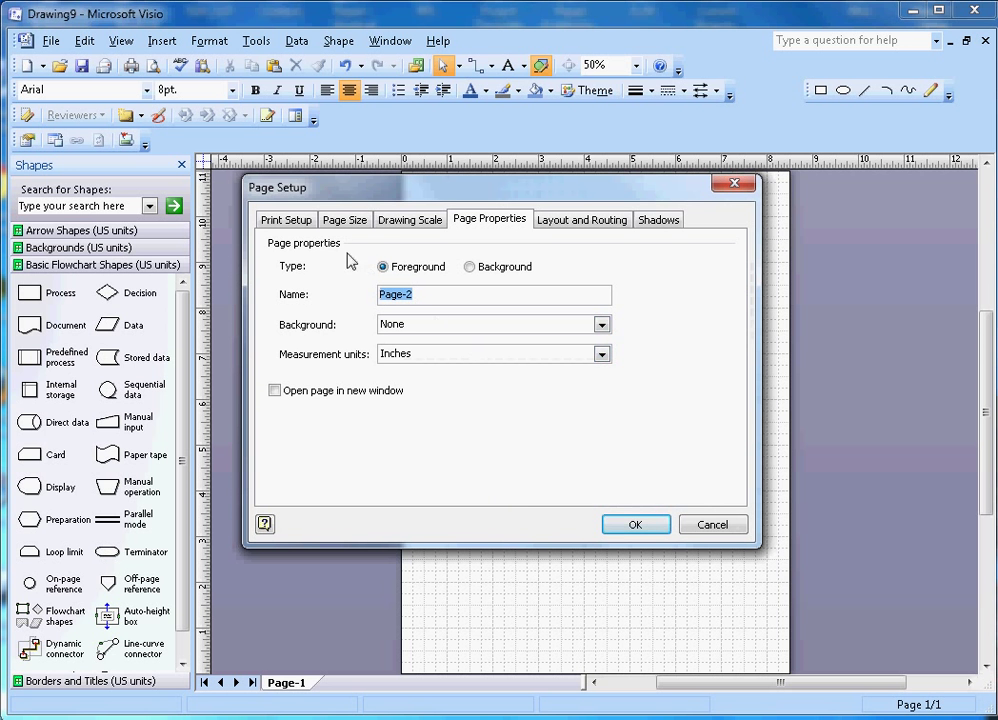
{"action": "left_click", "coordinate": [339, 224]}
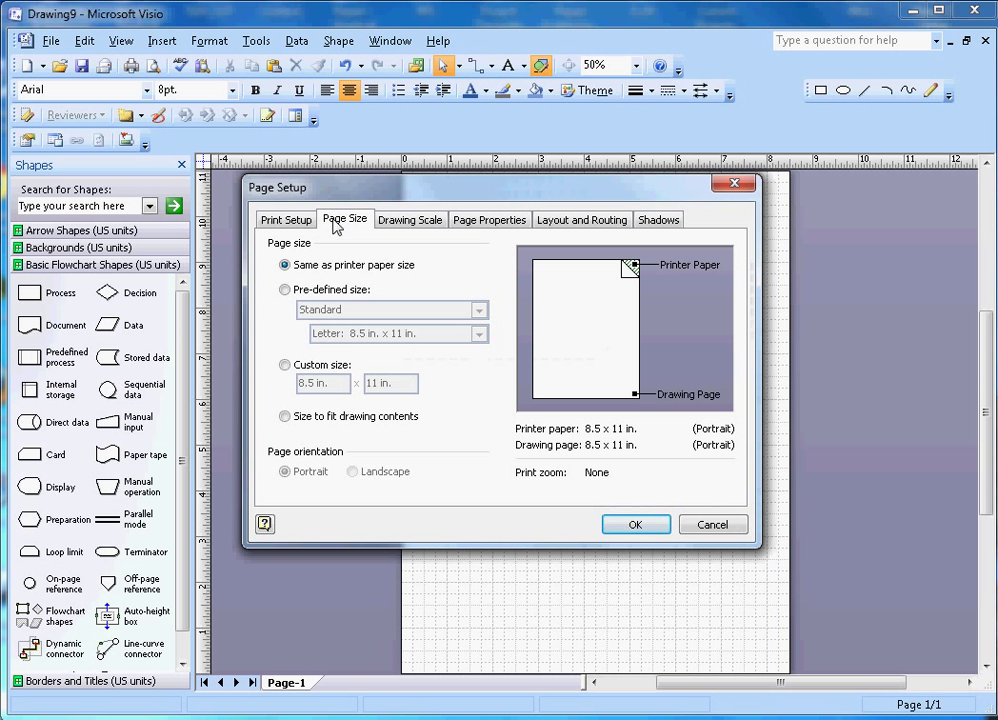
{"action": "left_click", "coordinate": [297, 222]}
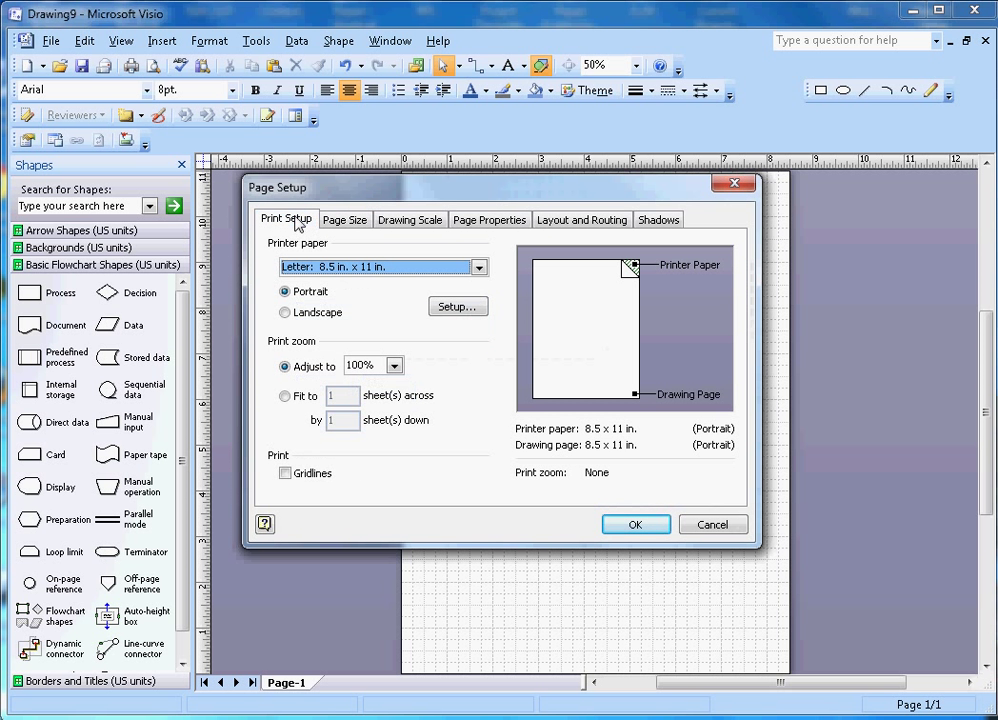
{"action": "left_click", "coordinate": [288, 313]}
{"action": "left_click", "coordinate": [649, 527]}
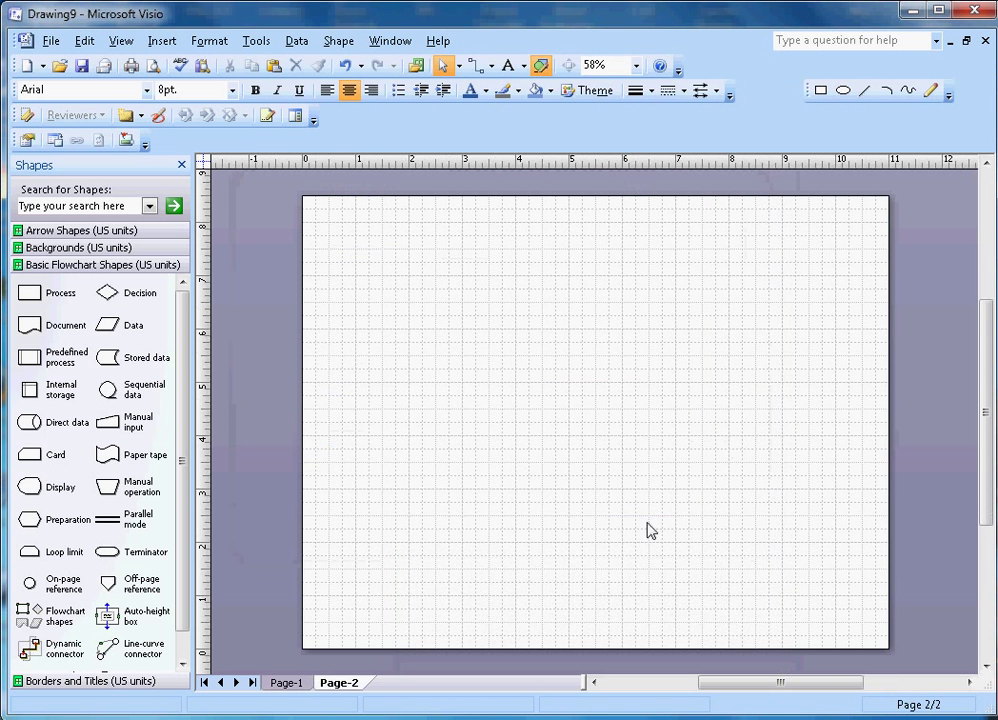
Step: Delete the original portrait page, Page-1, keeping only the landscape page
{"action": "left_click", "coordinate": [636, 66]}
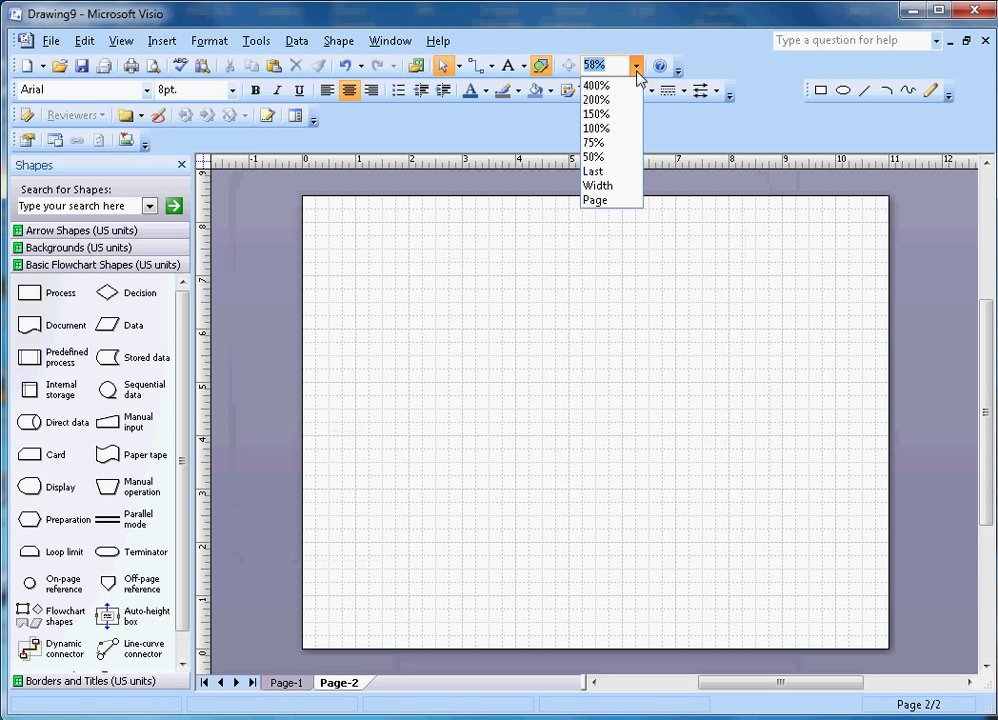
{"action": "left_click", "coordinate": [612, 152]}
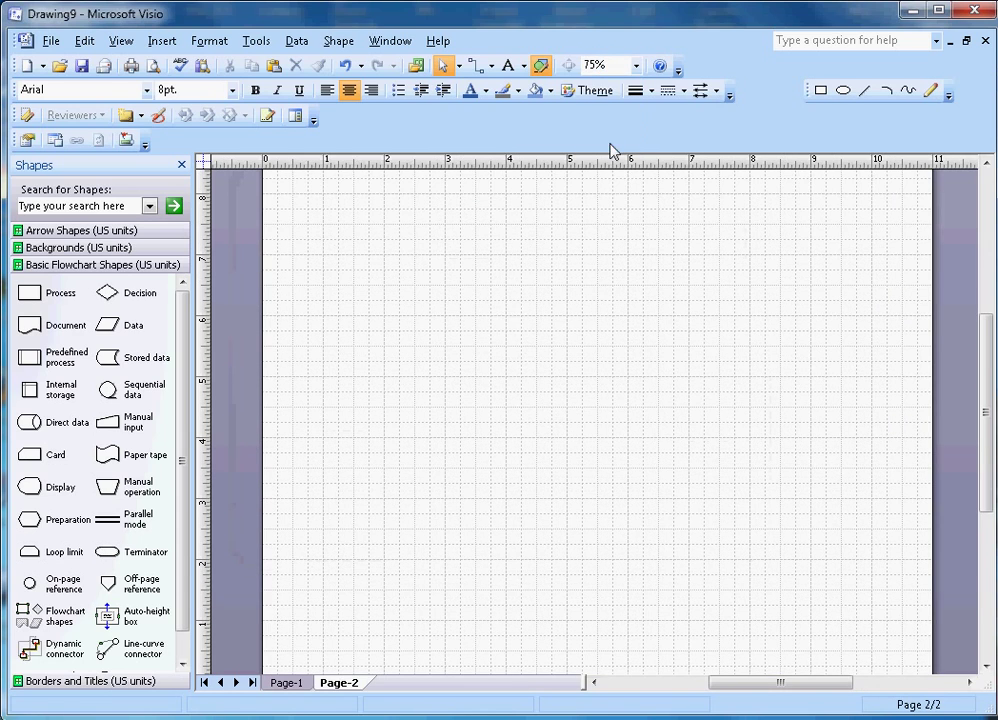
{"action": "left_click", "coordinate": [287, 685]}
{"action": "right_click", "coordinate": [289, 686]}
{"action": "left_click", "coordinate": [328, 622]}
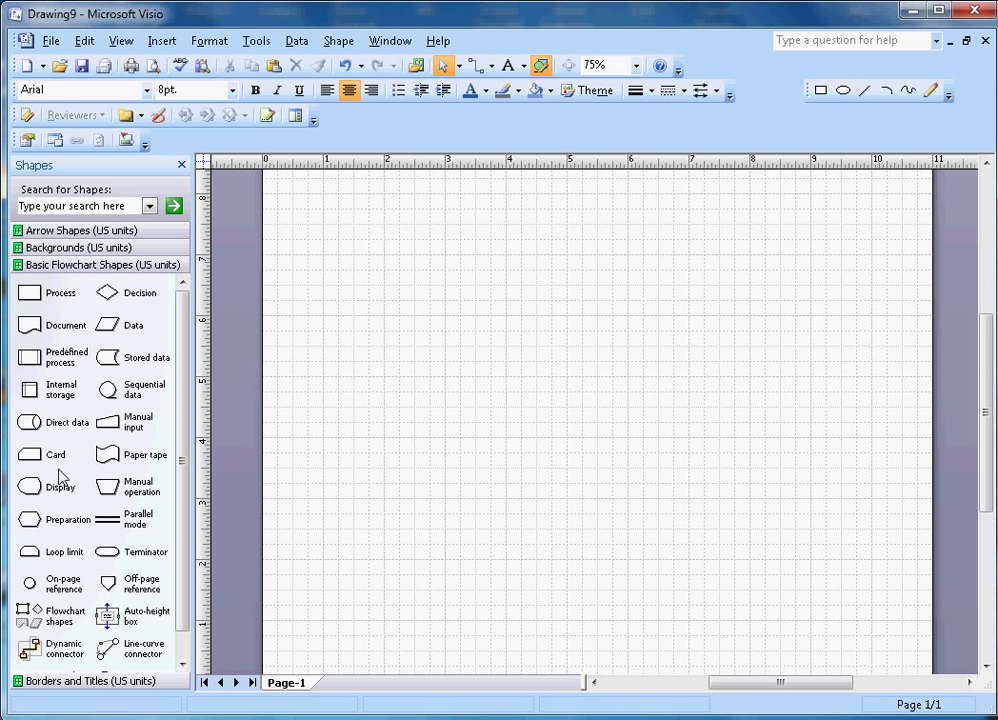
Step: Place a Terminator shape at the upper middle of the page and label it "Start"
{"action": "left_click_drag", "start_coordinate": [140, 556], "coordinate": [633, 245]}
{"action": "double_click", "coordinate": [590, 225]}
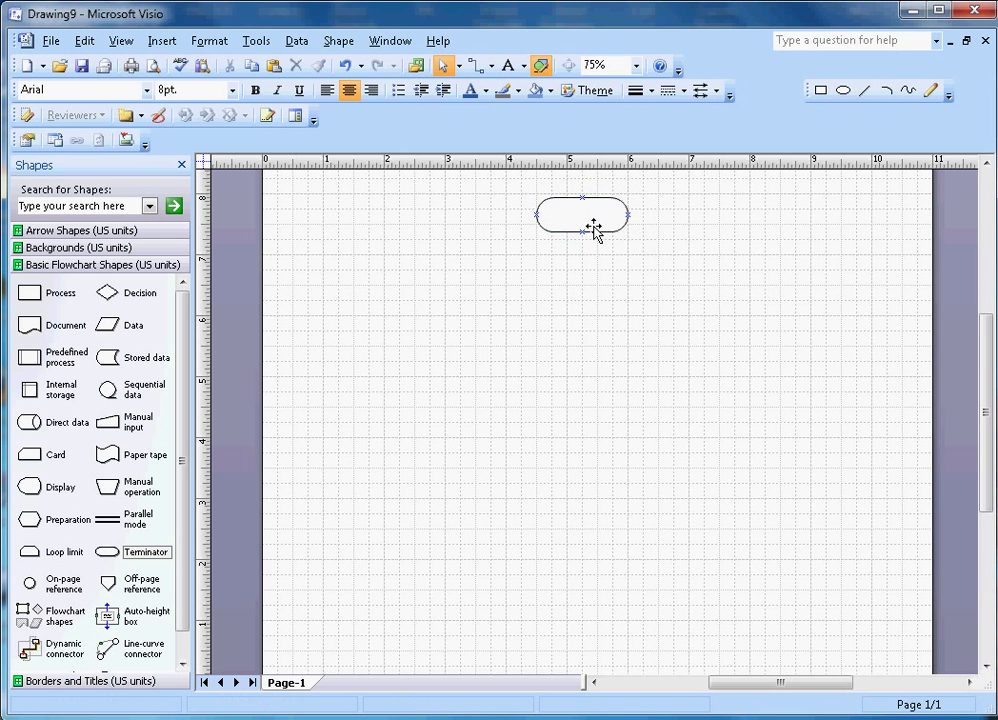
{"action": "type", "text": "Start"}
Step: Set the "Start" text in the terminator to 18 pt and finish editing it
{"action": "left_click_drag", "start_coordinate": [639, 428], "coordinate": [561, 432]}
{"action": "left_click", "coordinate": [232, 90]}
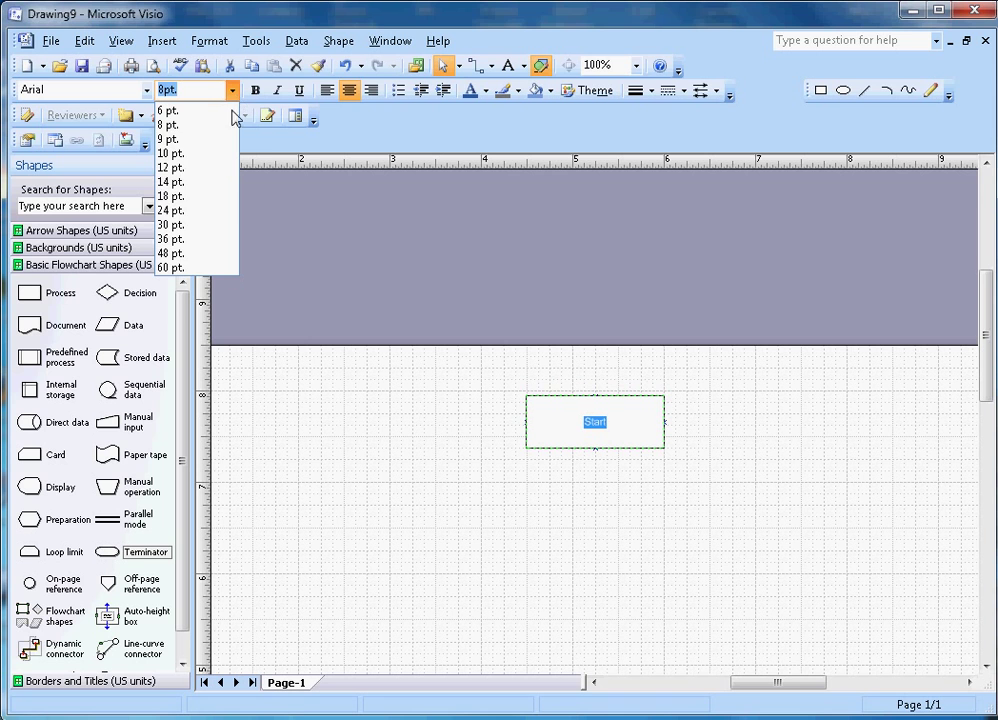
{"action": "left_click", "coordinate": [200, 207]}
{"action": "key", "text": "ctrl+shift+w"}
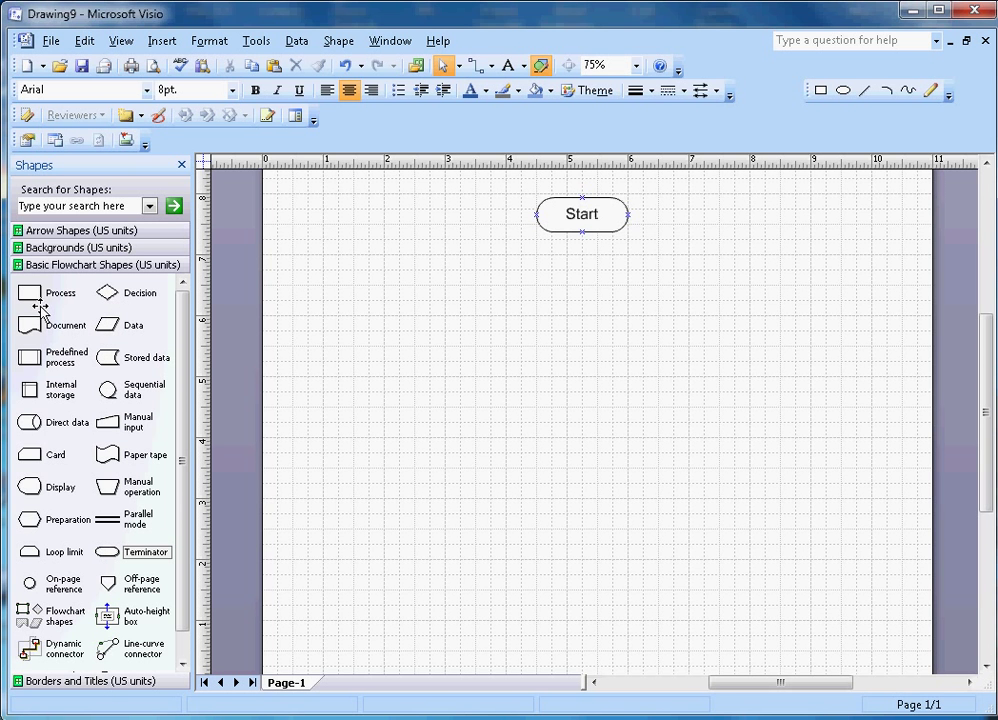
Step: Add a Process shape about 2 in. wide and 1.125 in. high below Start, labelled "Read Temperature"
{"action": "left_click_drag", "start_coordinate": [30, 292], "coordinate": [597, 332]}
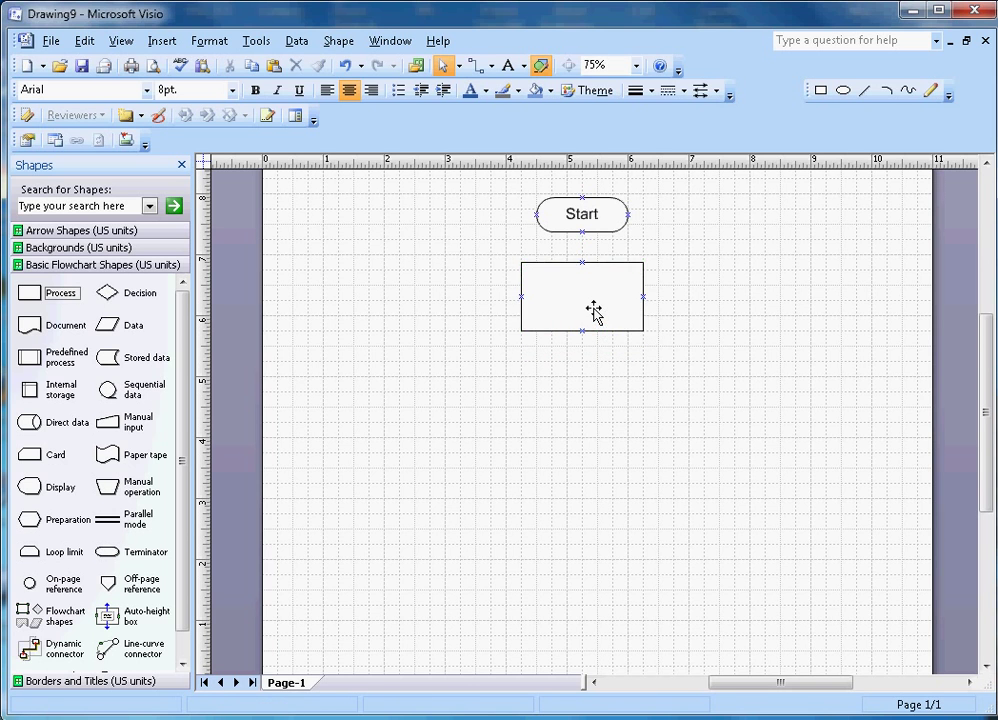
{"action": "double_click", "coordinate": [595, 312]}
{"action": "type", "text": "Read"}
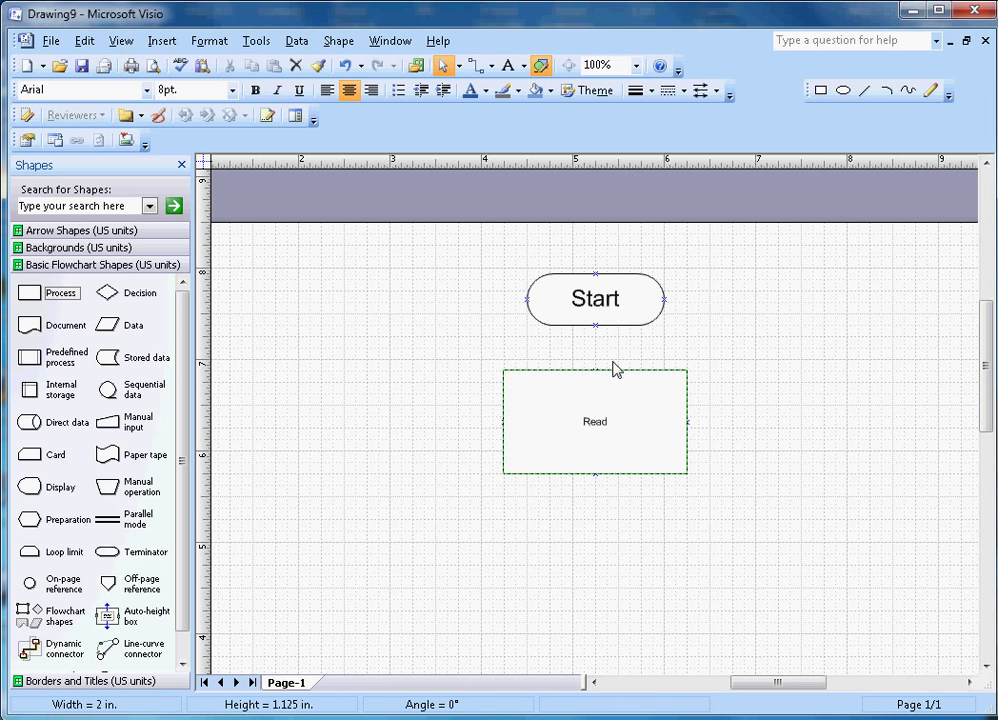
{"action": "type", "text": " Temperature"}
Step: Set the "Read Temperature" text to 18 pt
{"action": "left_click_drag", "start_coordinate": [632, 436], "coordinate": [561, 437]}
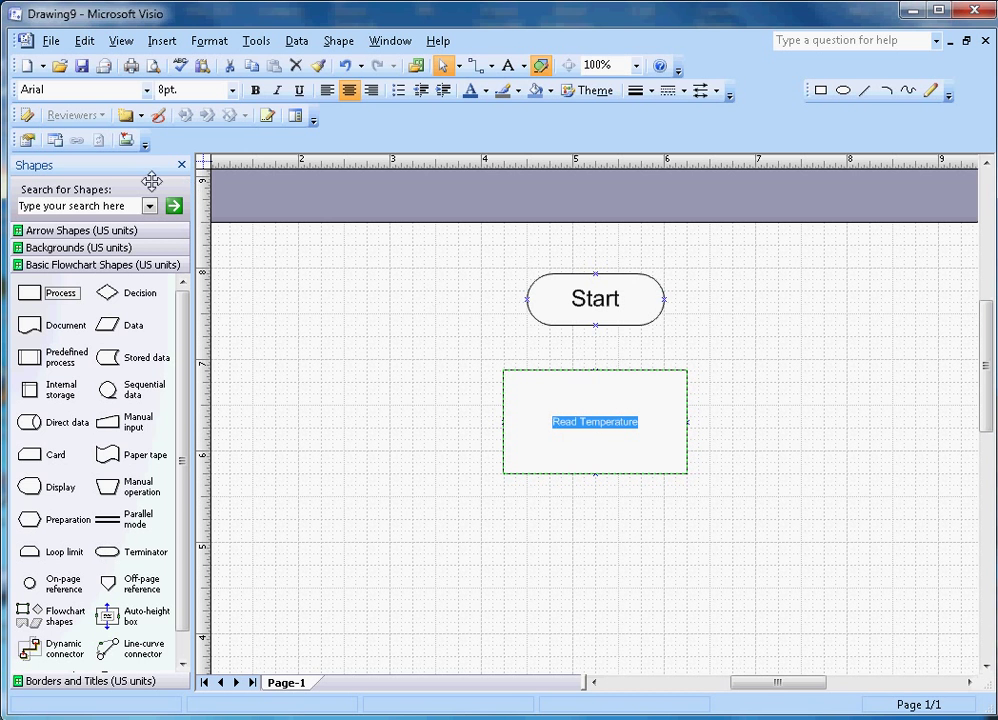
{"action": "left_click", "coordinate": [232, 92]}
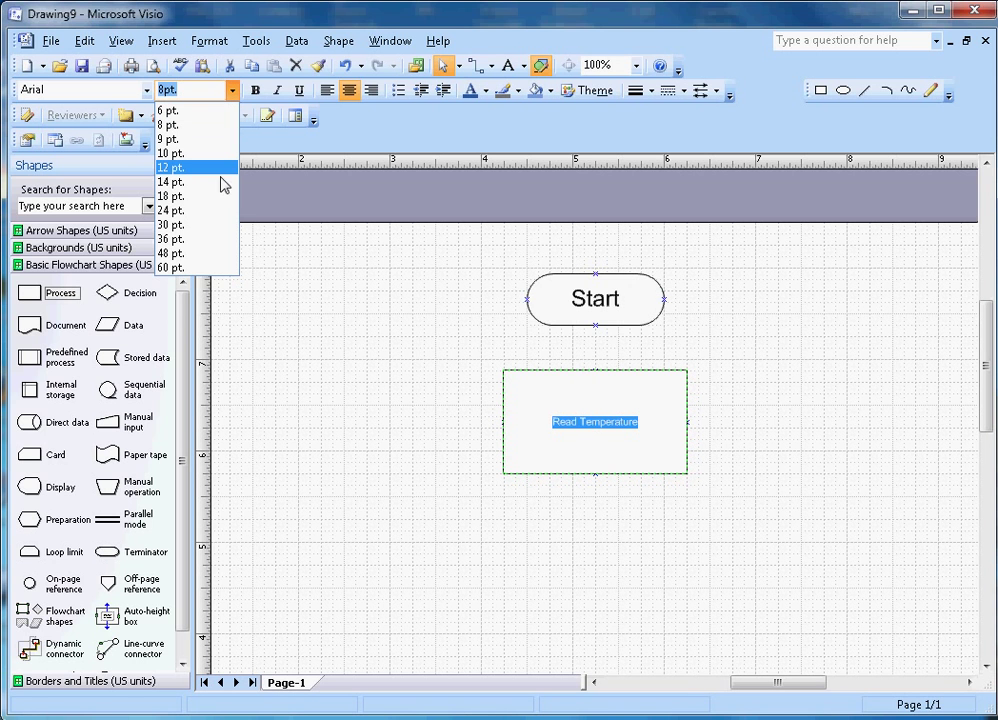
{"action": "left_click", "coordinate": [213, 197]}
{"action": "left_click", "coordinate": [741, 453]}
{"action": "scroll", "coordinate": [741, 453], "scroll_direction": "down", "scroll_amount": 1}
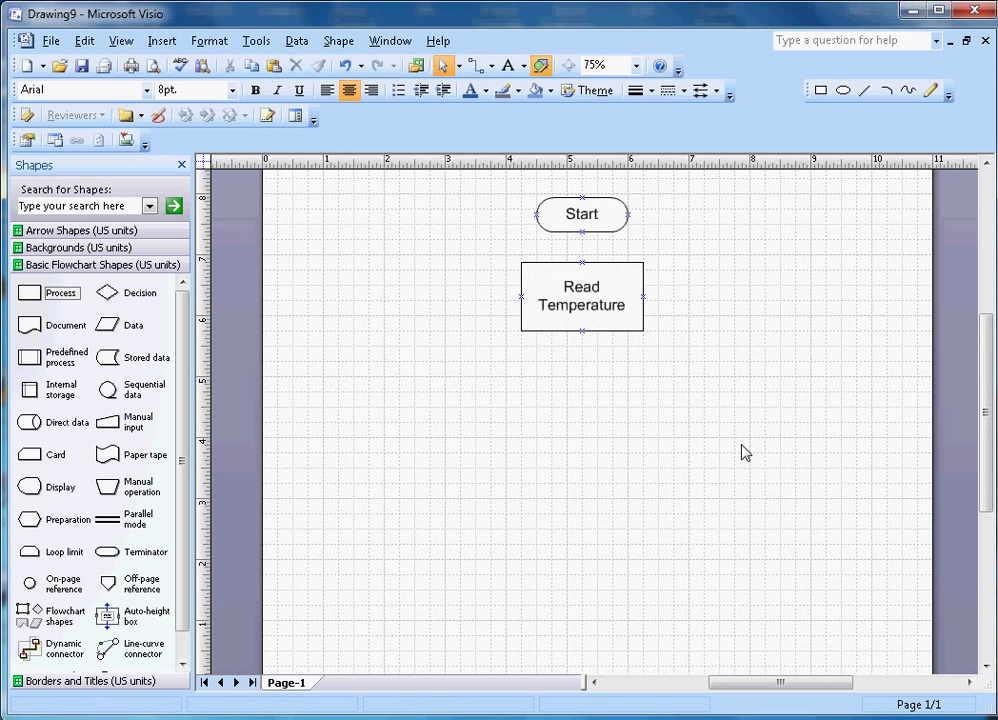
Step: Add a new line reading "From sensor" to the end of the process shape's label
{"action": "left_click", "coordinate": [624, 332]}
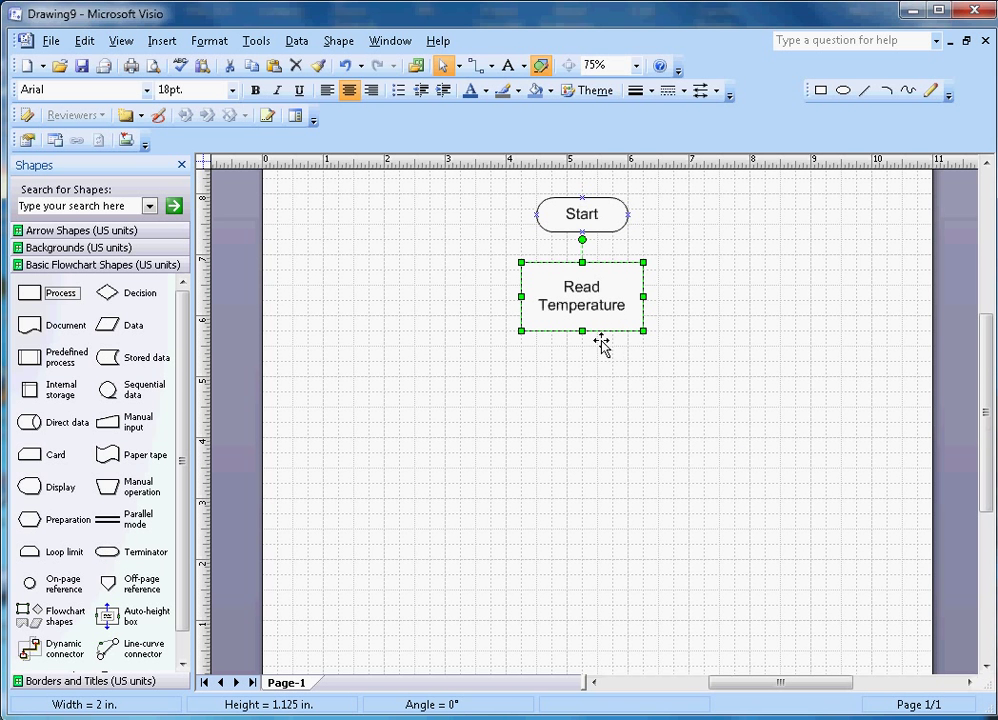
{"action": "double_click", "coordinate": [621, 324]}
{"action": "left_click", "coordinate": [638, 310]}
{"action": "key", "text": "Return"}
{"action": "type", "text": "from Senso"}
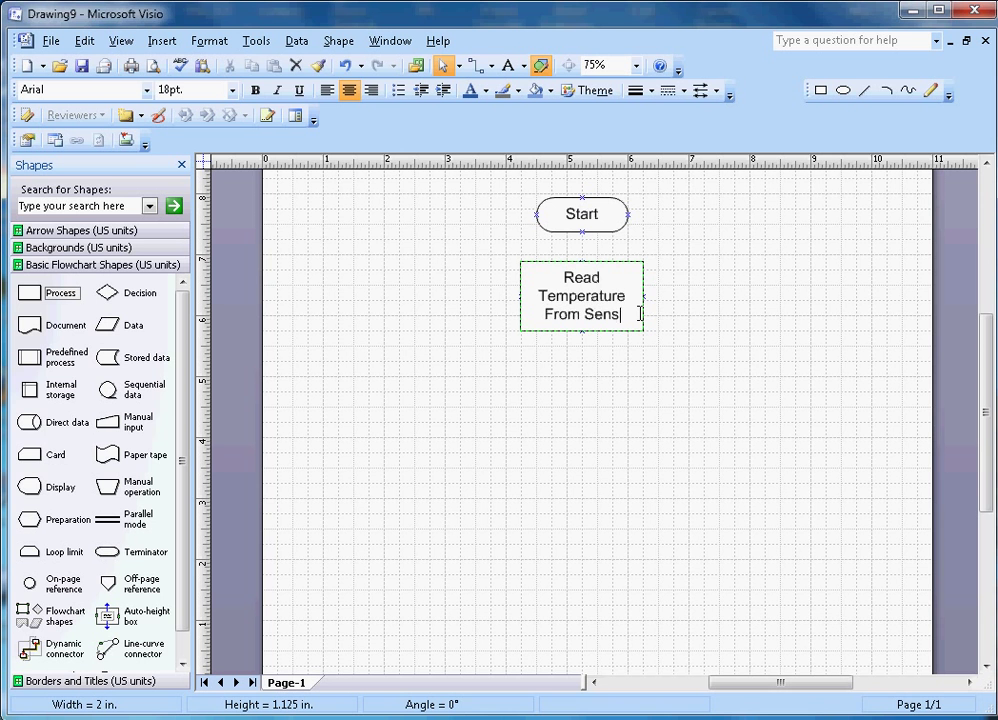
{"action": "type", "text": "r"}
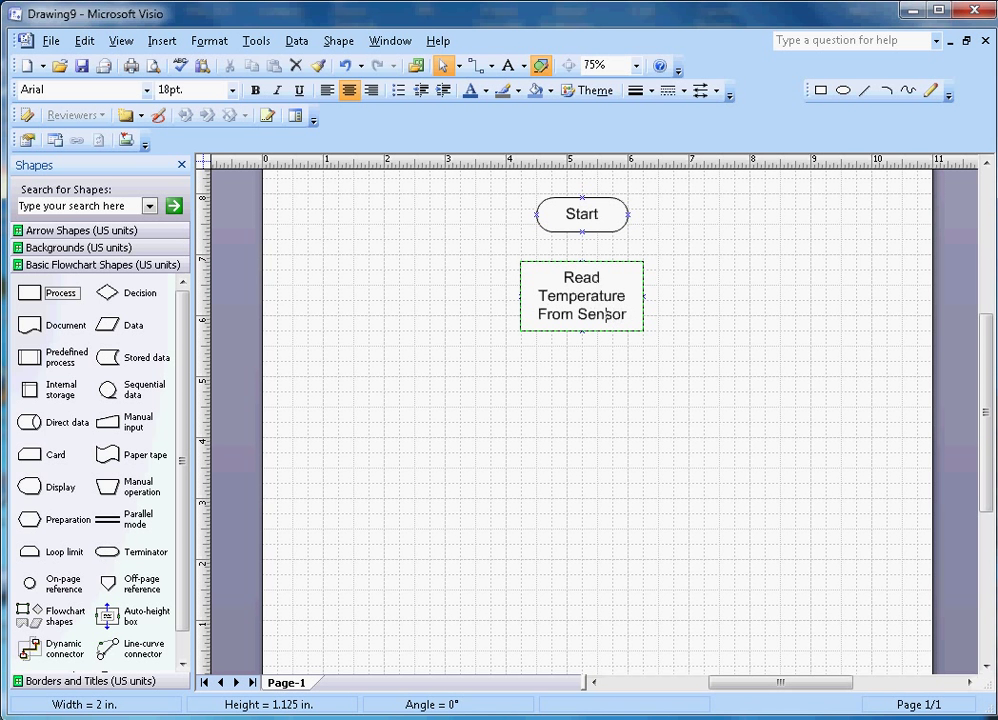
{"action": "key", "text": "shift+Left"}
{"action": "type", "text": "s"}
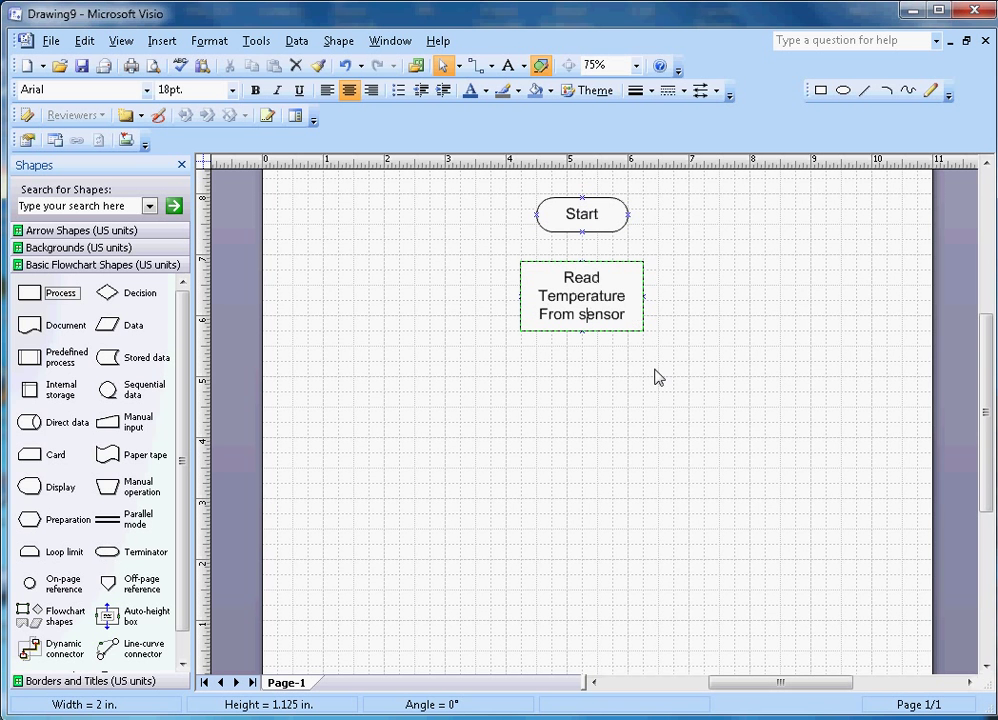
{"action": "left_click", "coordinate": [655, 377]}
{"action": "left_click", "coordinate": [621, 325]}
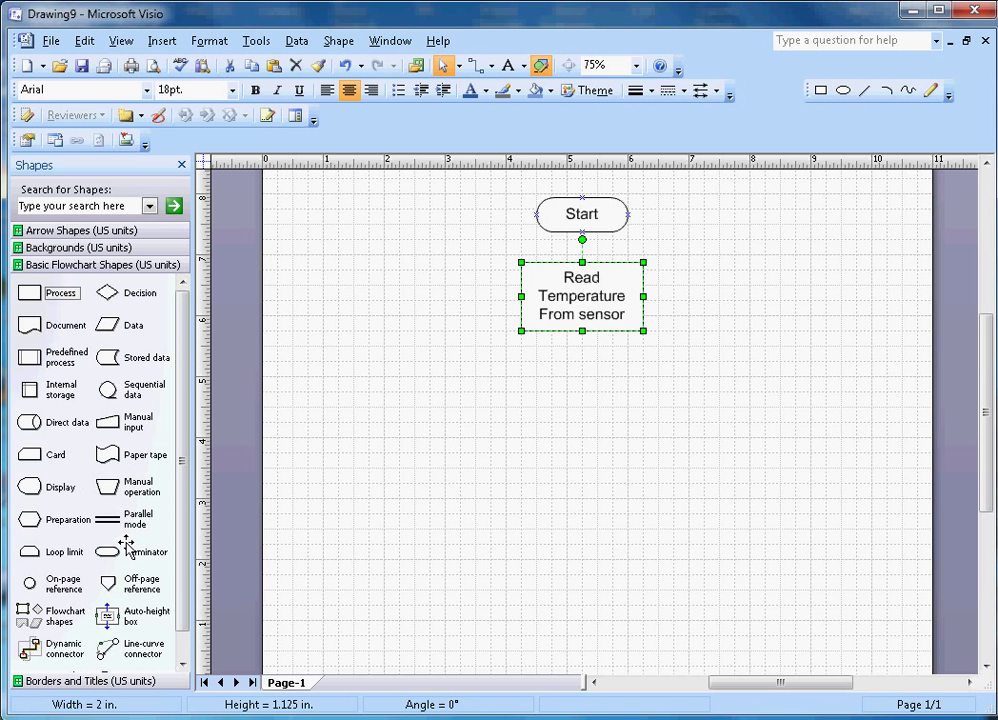
Step: Add a Decision shape centred below the process box and enlarge it to about 2.25 by 1.31 in
{"action": "left_click_drag", "start_coordinate": [110, 293], "coordinate": [587, 433]}
{"action": "left_click", "coordinate": [705, 442]}
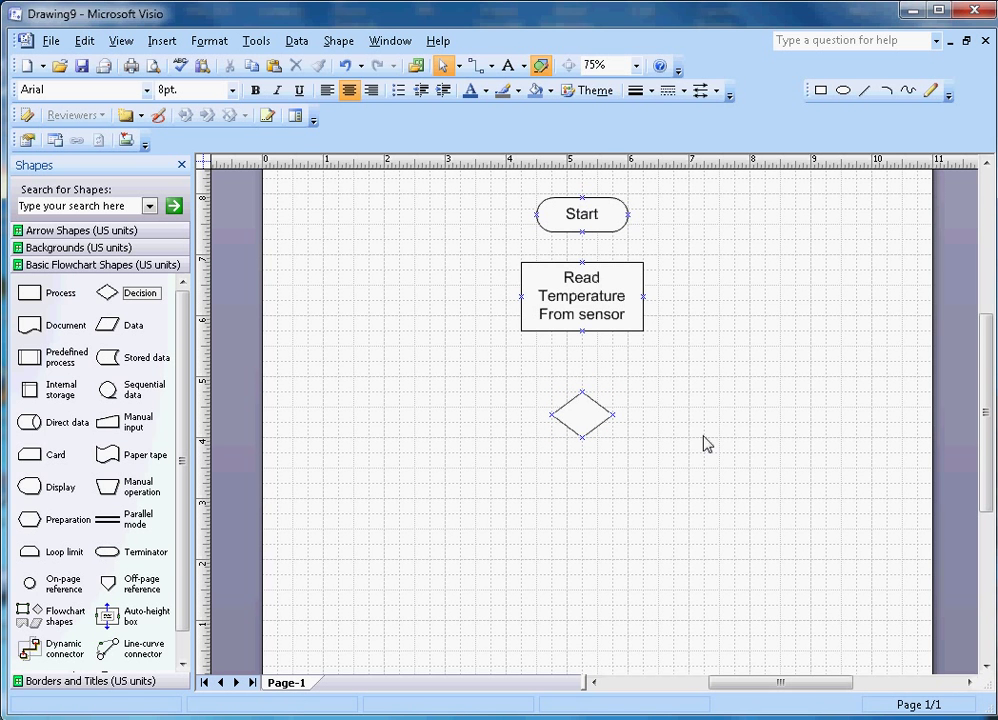
{"action": "left_click", "coordinate": [590, 405]}
{"action": "left_click_drag", "start_coordinate": [563, 402], "coordinate": [541, 371]}
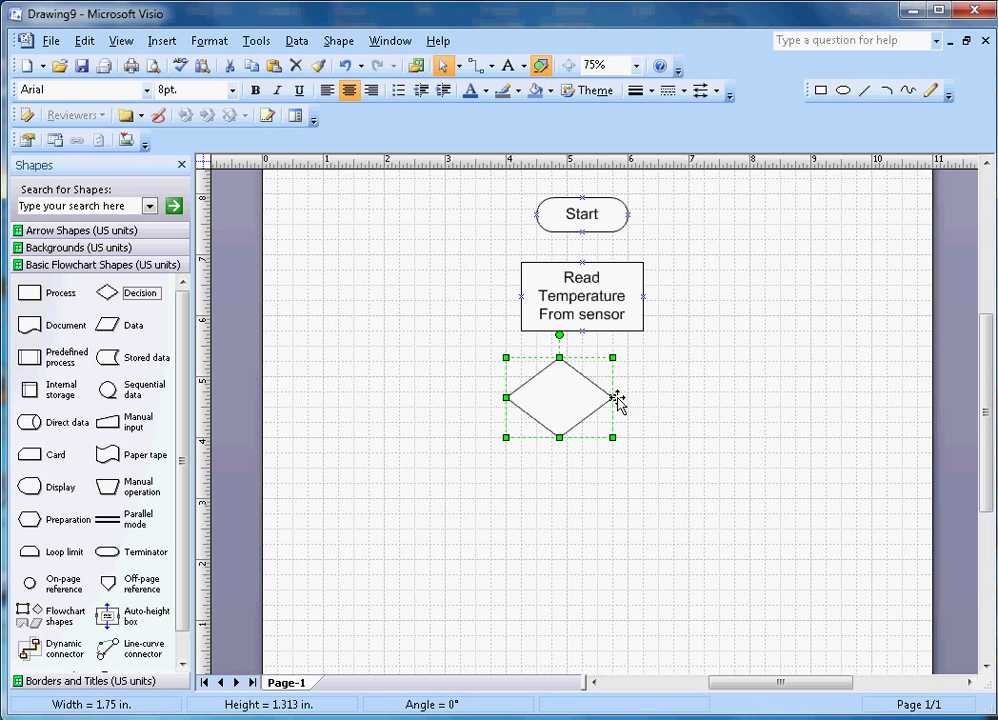
{"action": "left_click_drag", "start_coordinate": [613, 398], "coordinate": [653, 414]}
Step: Label the decision shape "Compare temp with set limit"
{"action": "double_click", "coordinate": [595, 425]}
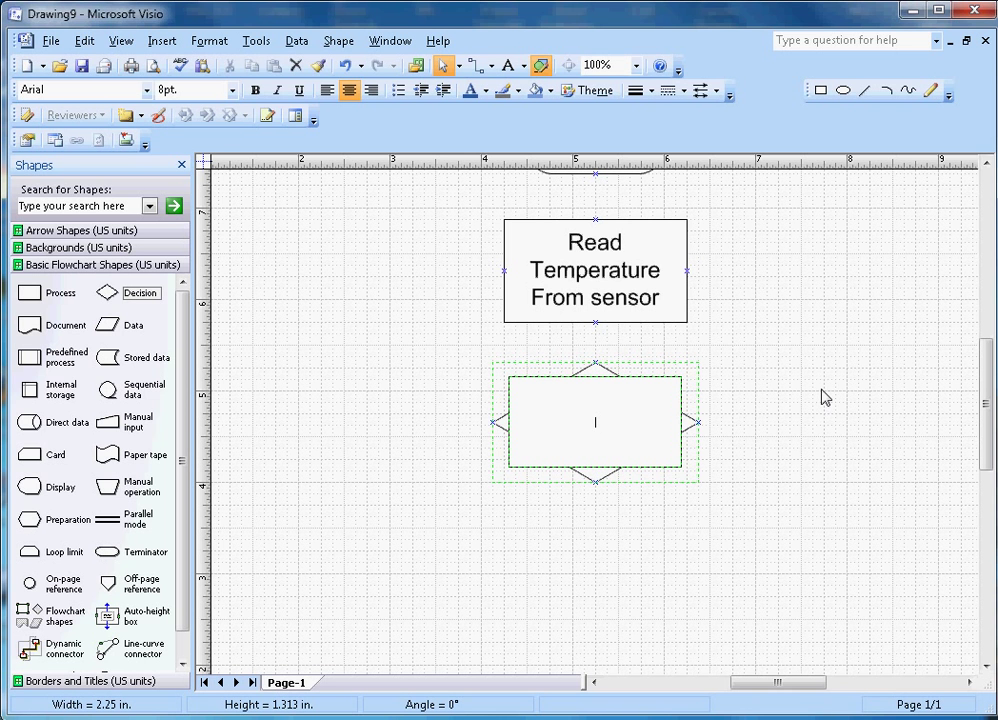
{"action": "type", "text": "Compare temp with set limit"}
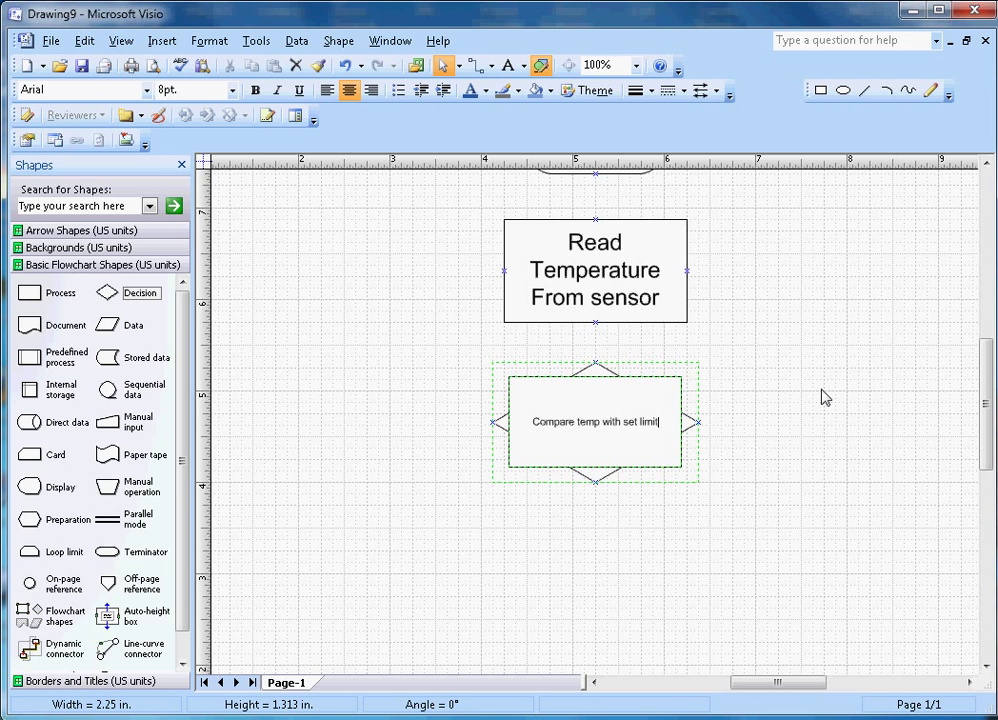
{"action": "left_click", "coordinate": [802, 457]}
{"action": "scroll", "coordinate": [682, 441], "scroll_direction": "down", "scroll_amount": 1}
Step: Replace the decision shape's label with "Temp > Set limit?"
{"action": "left_click", "coordinate": [630, 405]}
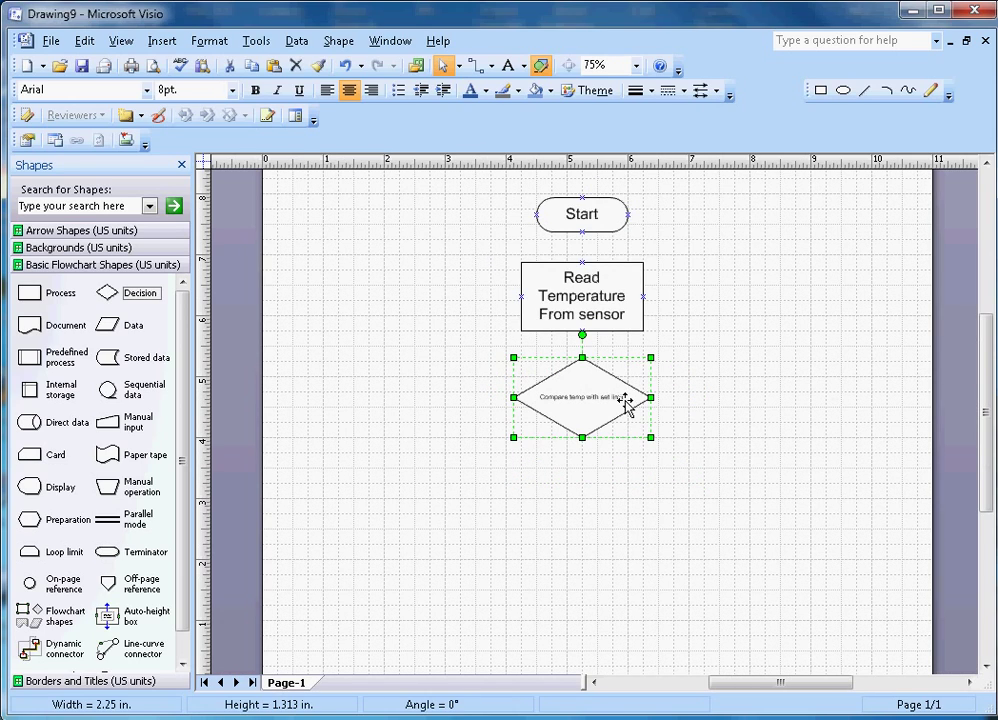
{"action": "double_click", "coordinate": [633, 415]}
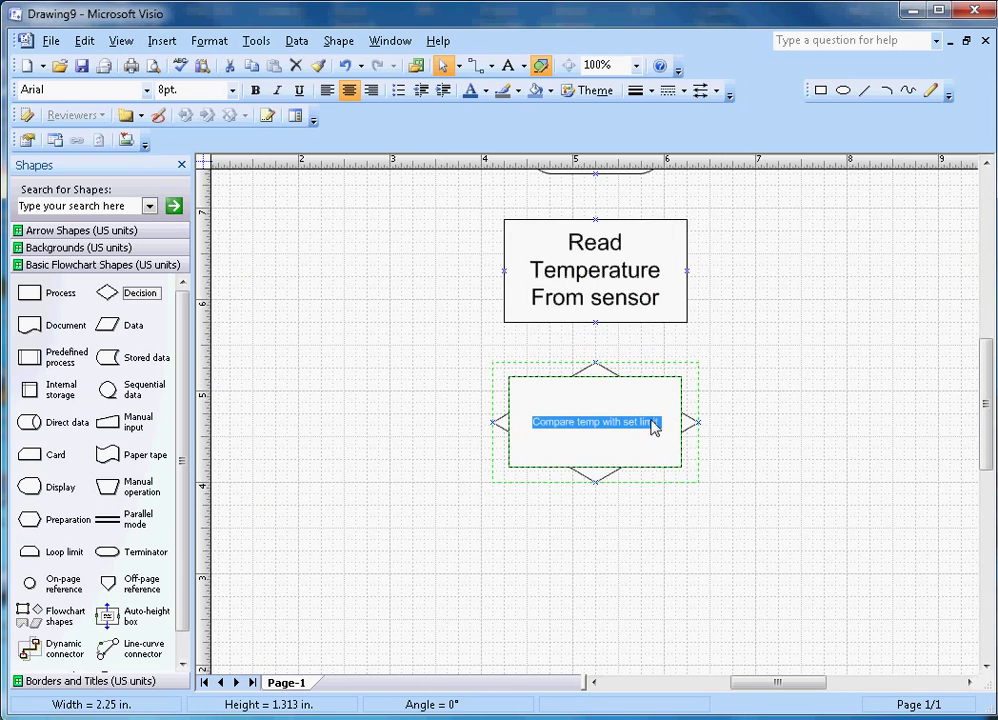
{"action": "key", "text": "End"}
{"action": "left_click_drag", "start_coordinate": [657, 422], "coordinate": [541, 432]}
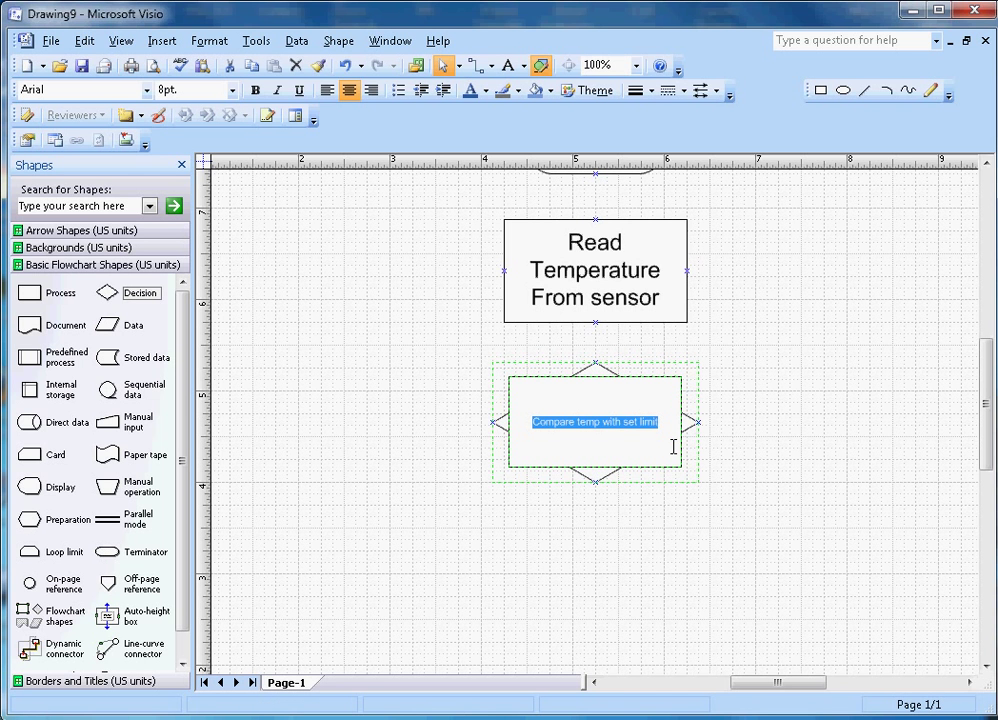
{"action": "type", "text": "Temp"}
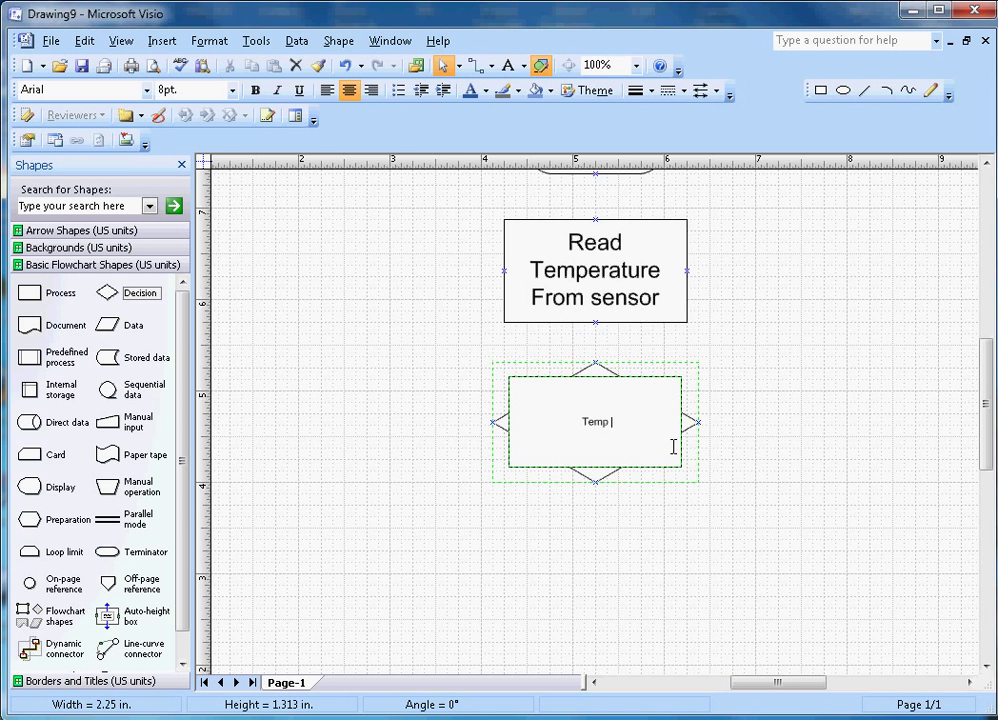
{"action": "type", "text": " > Set limit?"}
Step: Set the decision text to 18 pt and move the shape slightly down, widening the gap below the process box
{"action": "scroll", "coordinate": [599, 461], "scroll_direction": "down", "scroll_amount": 1}
{"action": "left_click", "coordinate": [594, 436]}
{"action": "left_click", "coordinate": [233, 90]}
{"action": "left_click", "coordinate": [200, 217]}
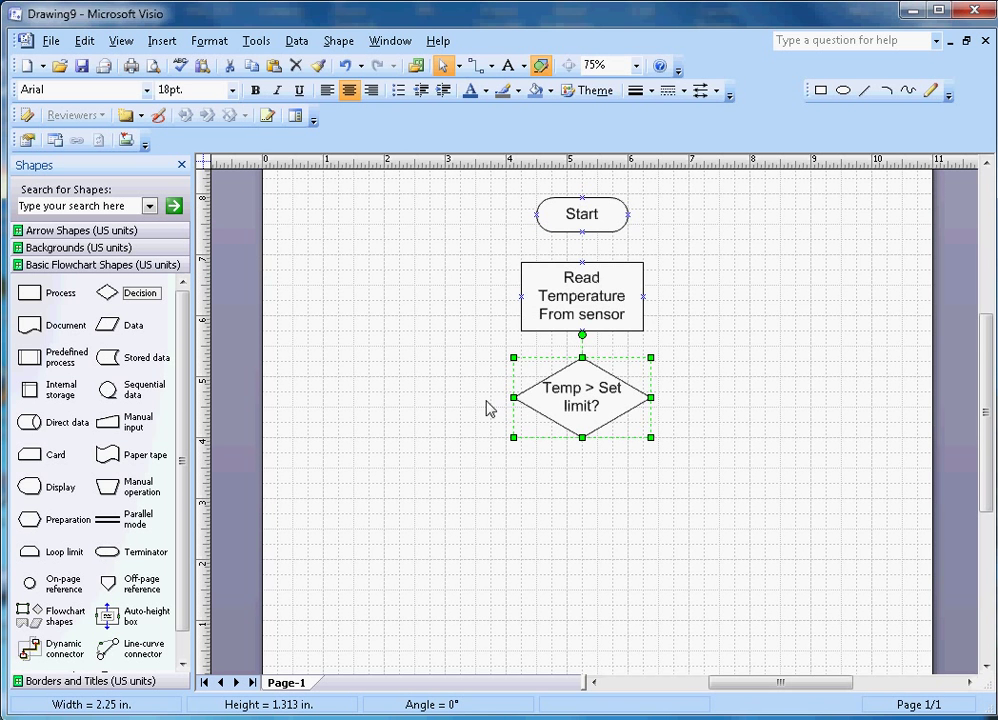
{"action": "left_click_drag", "start_coordinate": [597, 415], "coordinate": [603, 433]}
{"action": "left_click", "coordinate": [678, 432]}
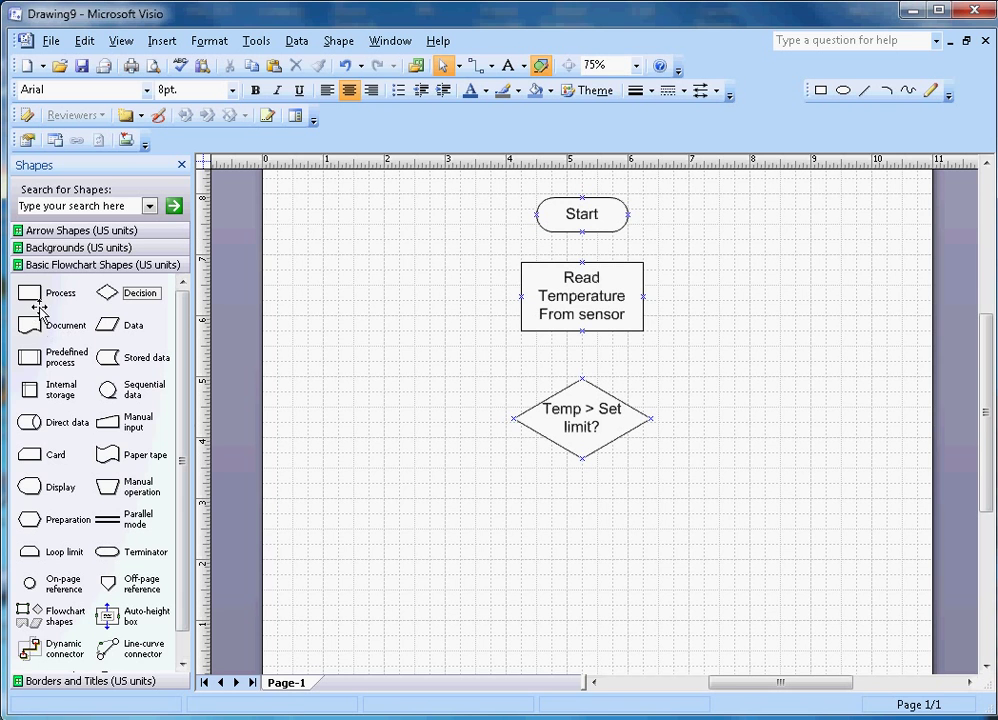
Step: Add a Process box about 2 by 1.19 in. centred below the decision shape and label it "Turn off the heater"
{"action": "left_click_drag", "start_coordinate": [38, 310], "coordinate": [660, 573]}
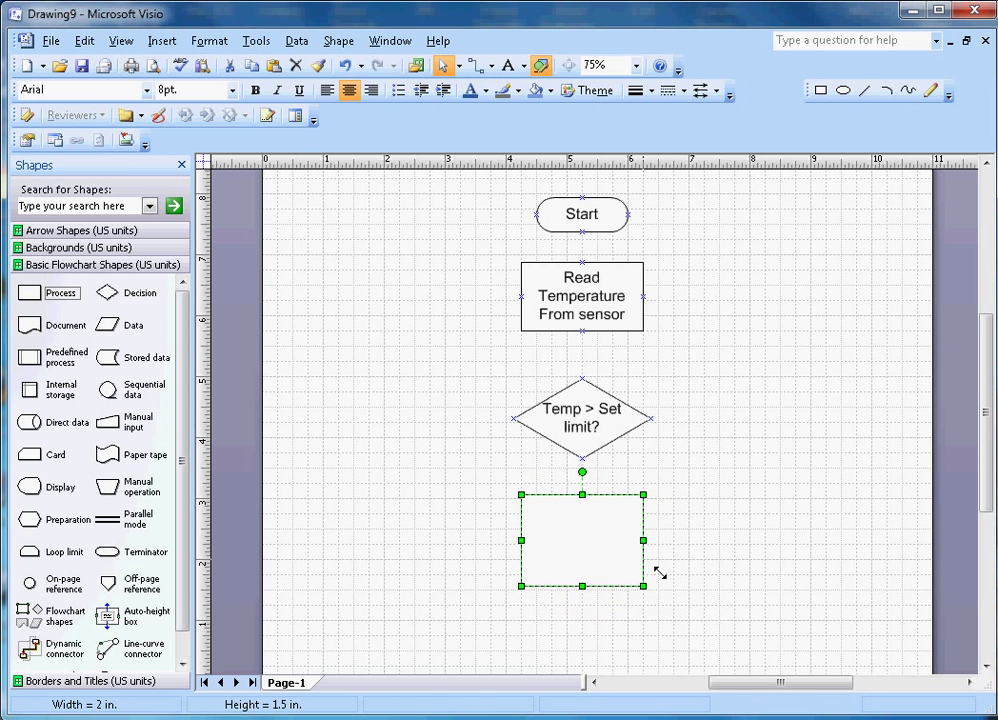
{"action": "left_click_drag", "start_coordinate": [593, 515], "coordinate": [627, 537]}
{"action": "double_click", "coordinate": [604, 540]}
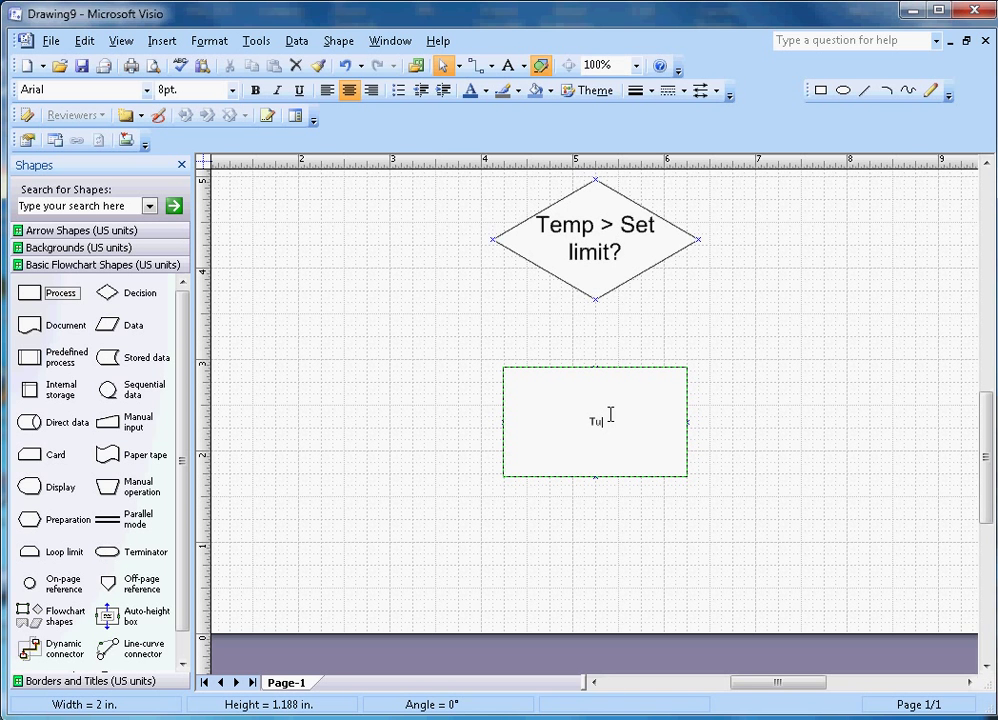
{"action": "type", "text": "off the heater"}
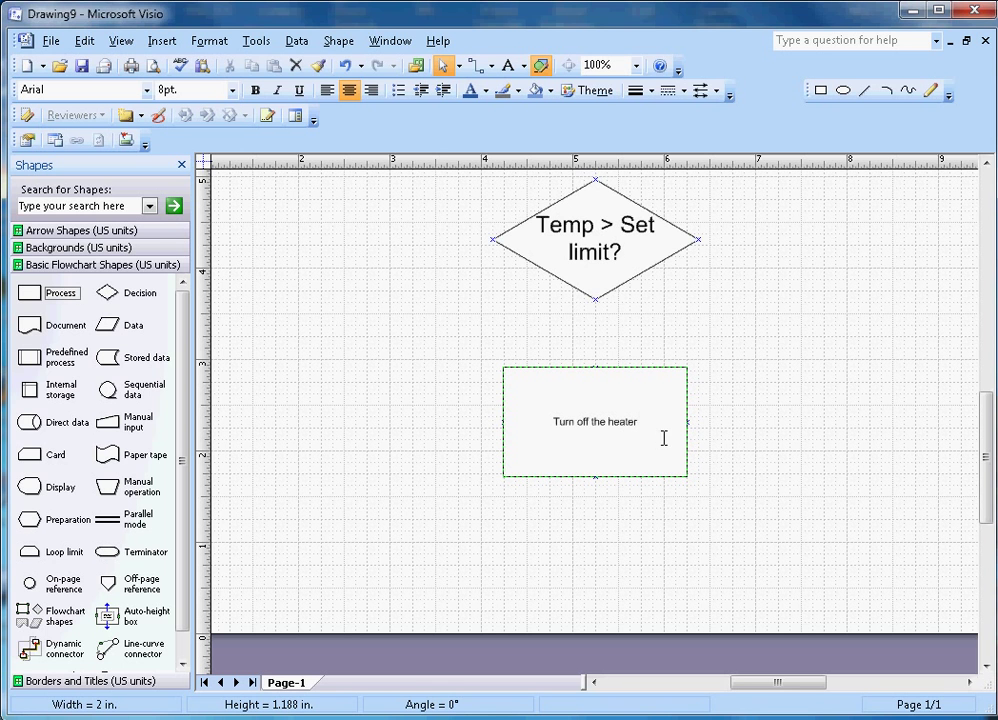
Step: Set the "Turn off the heater" text to 18 pt
{"action": "left_click_drag", "start_coordinate": [663, 438], "coordinate": [508, 435]}
{"action": "left_click", "coordinate": [232, 90]}
{"action": "left_click", "coordinate": [196, 197]}
{"action": "left_click", "coordinate": [760, 388]}
{"action": "scroll", "coordinate": [727, 381], "scroll_direction": "down", "scroll_amount": 1}
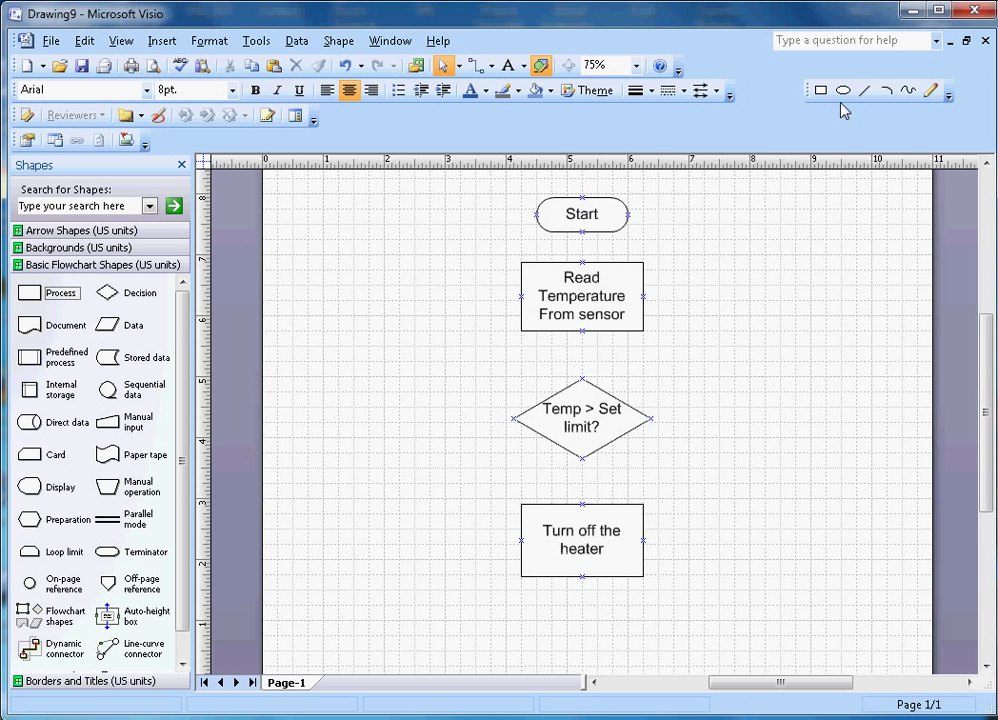
Step: Duplicate the "Turn off the heater" box, place the copy level with and left of the decision shape, and change its text to "Turn on the heater"
{"action": "left_click", "coordinate": [617, 532]}
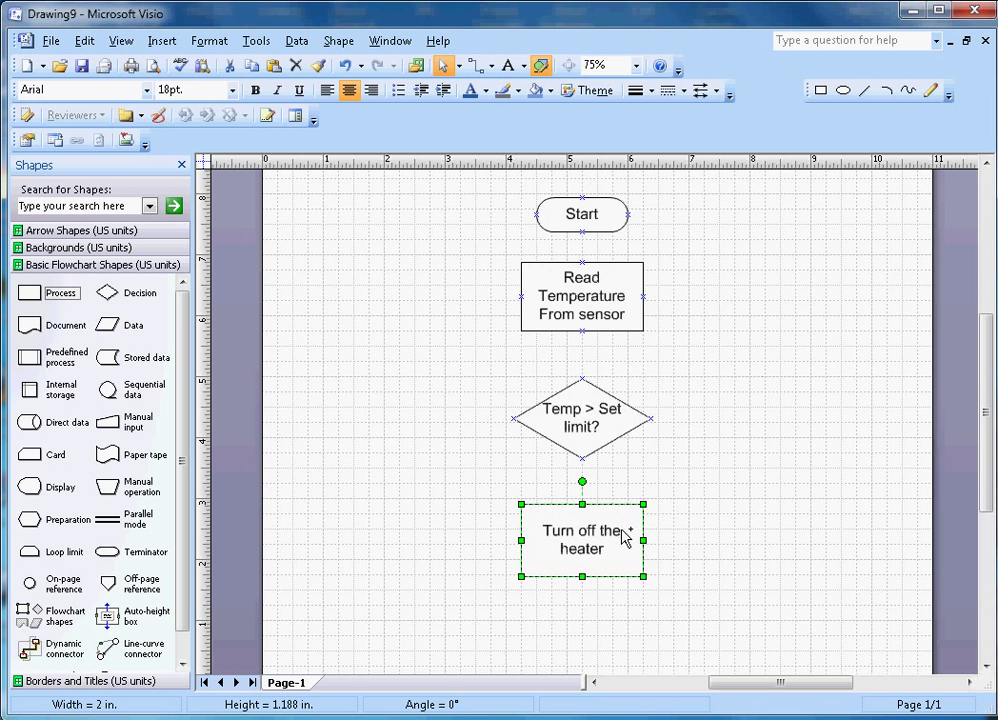
{"action": "key", "text": "ctrl+v"}
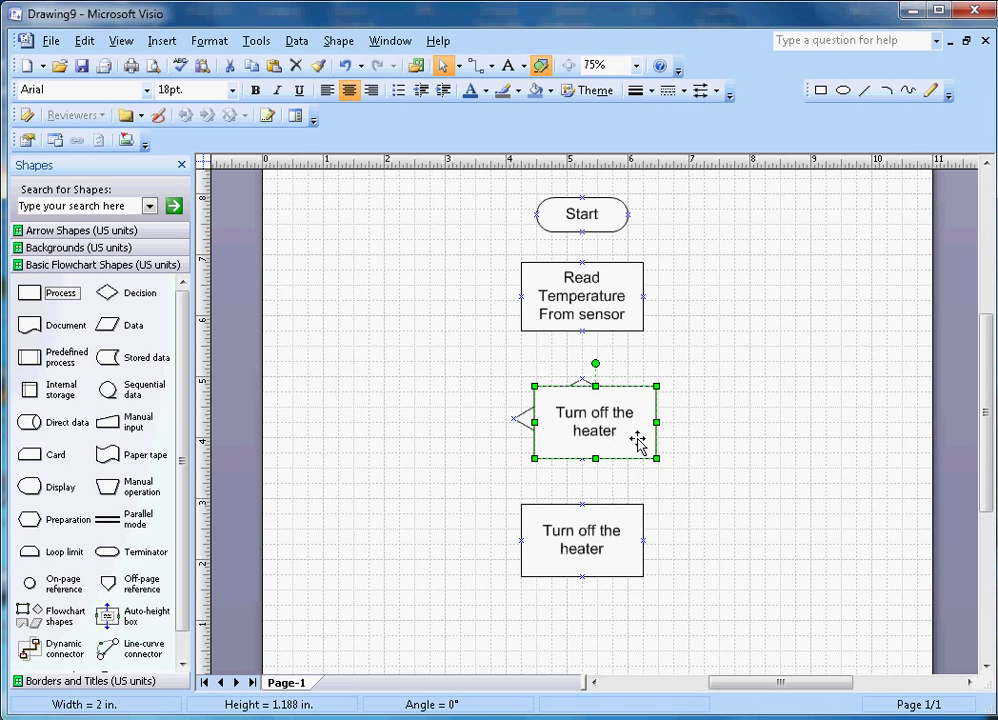
{"action": "left_click_drag", "start_coordinate": [641, 441], "coordinate": [390, 418]}
{"action": "double_click", "coordinate": [410, 432]}
{"action": "left_click", "coordinate": [403, 420]}
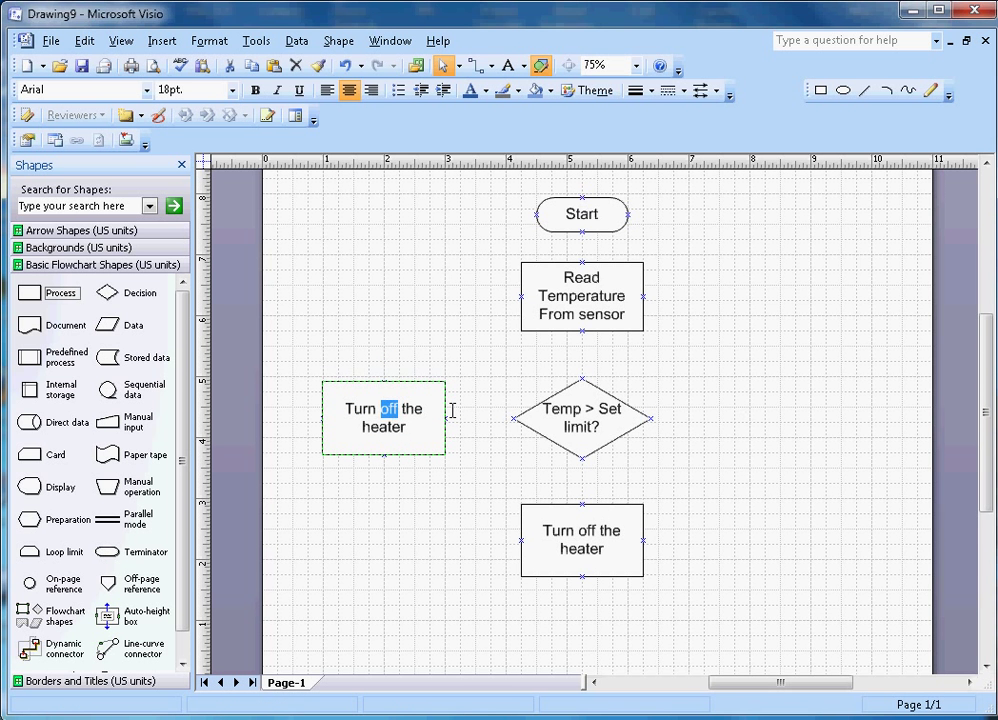
{"action": "type", "text": "on"}
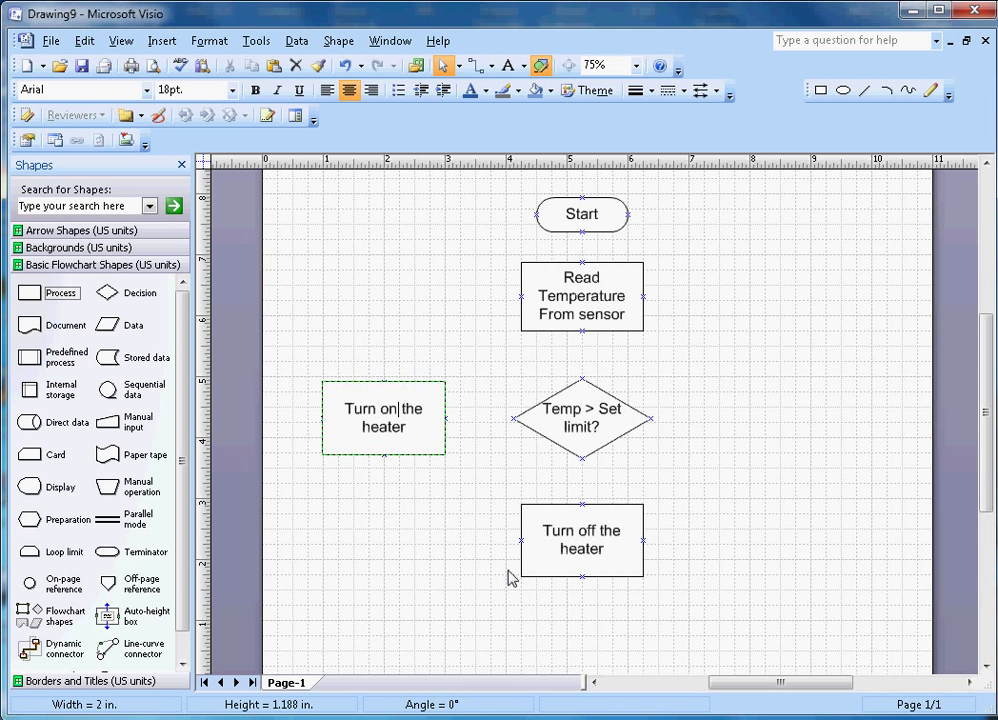
{"action": "left_click", "coordinate": [451, 546]}
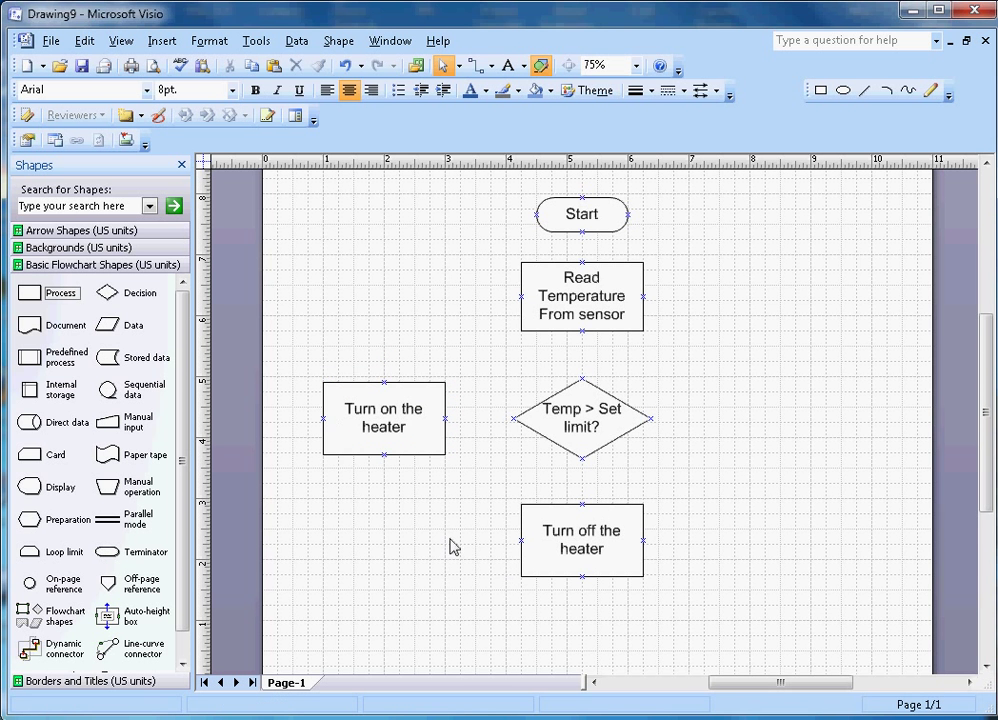
Step: Draw straight downward arrows from Start to the "Read Temperature From sensor" box and from that box to the decision shape
{"action": "left_click", "coordinate": [864, 90]}
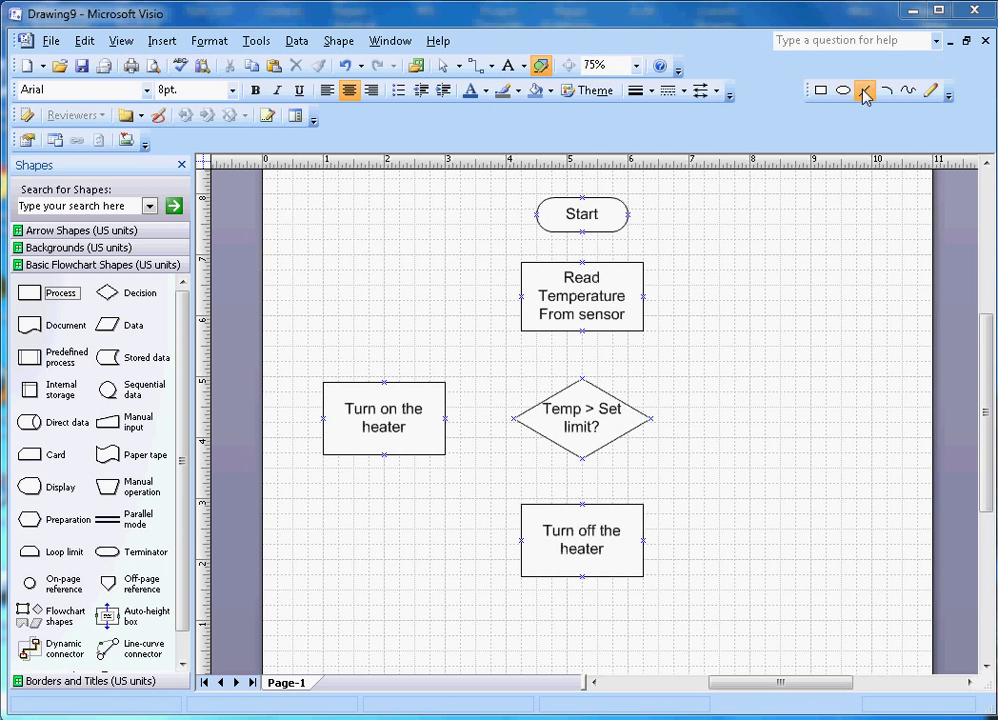
{"action": "left_click_drag", "start_coordinate": [582, 232], "coordinate": [582, 262]}
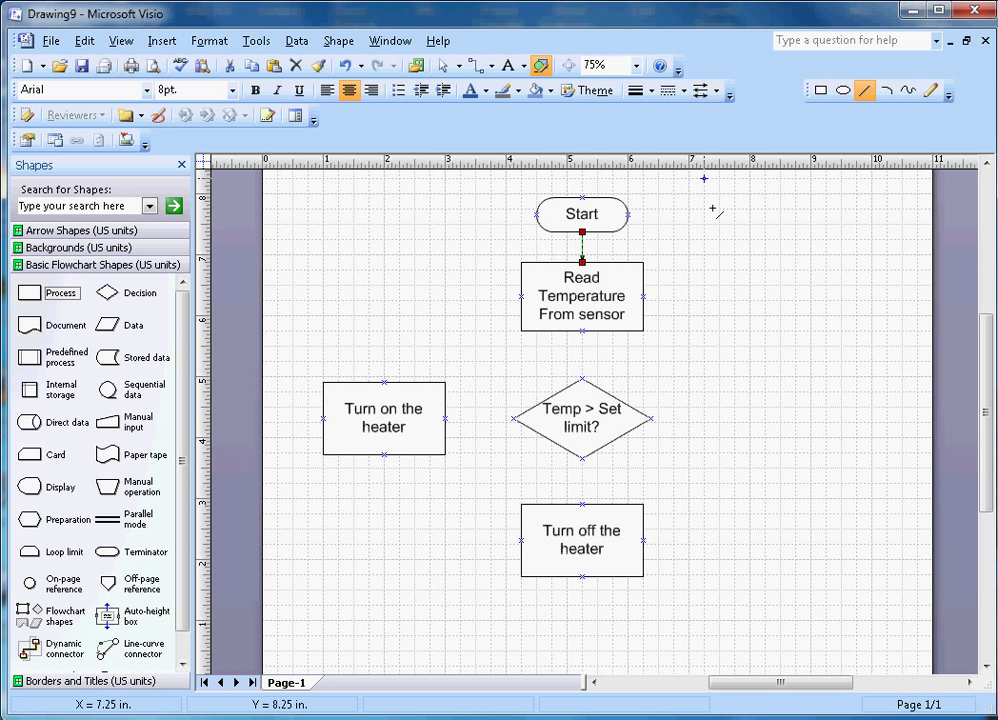
{"action": "left_click", "coordinate": [582, 333]}
{"action": "left_click_drag", "start_coordinate": [584, 334], "coordinate": [582, 378]}
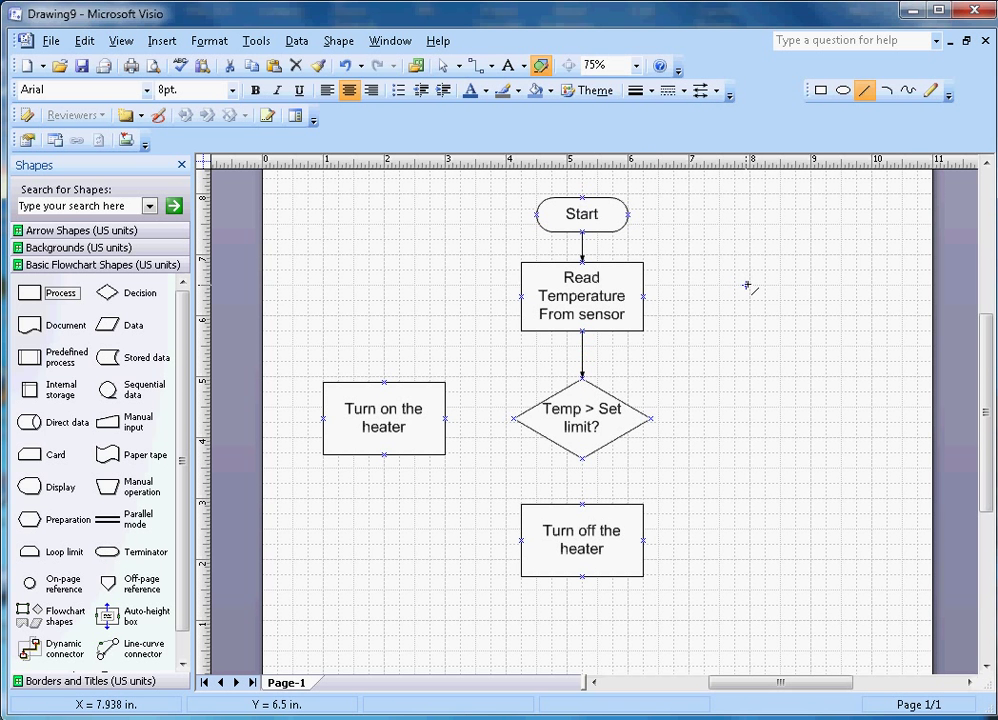
Step: Give the two arrows above the decision shape a heavier line weight
{"action": "left_click", "coordinate": [583, 250]}
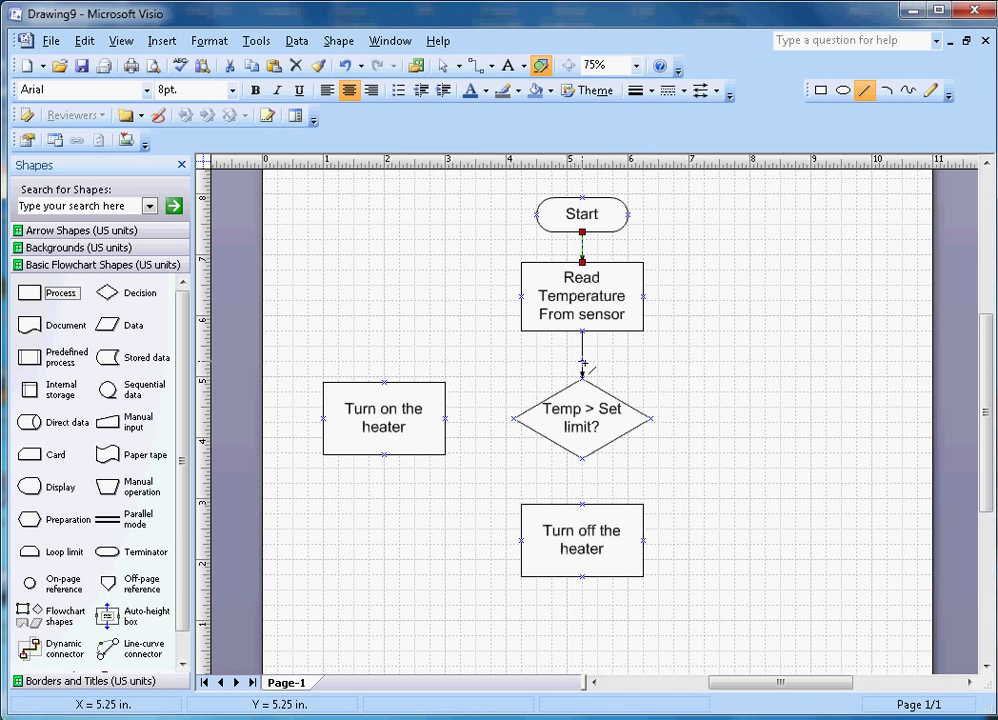
{"action": "left_click", "coordinate": [583, 362], "text": "shift"}
{"action": "left_click", "coordinate": [636, 94]}
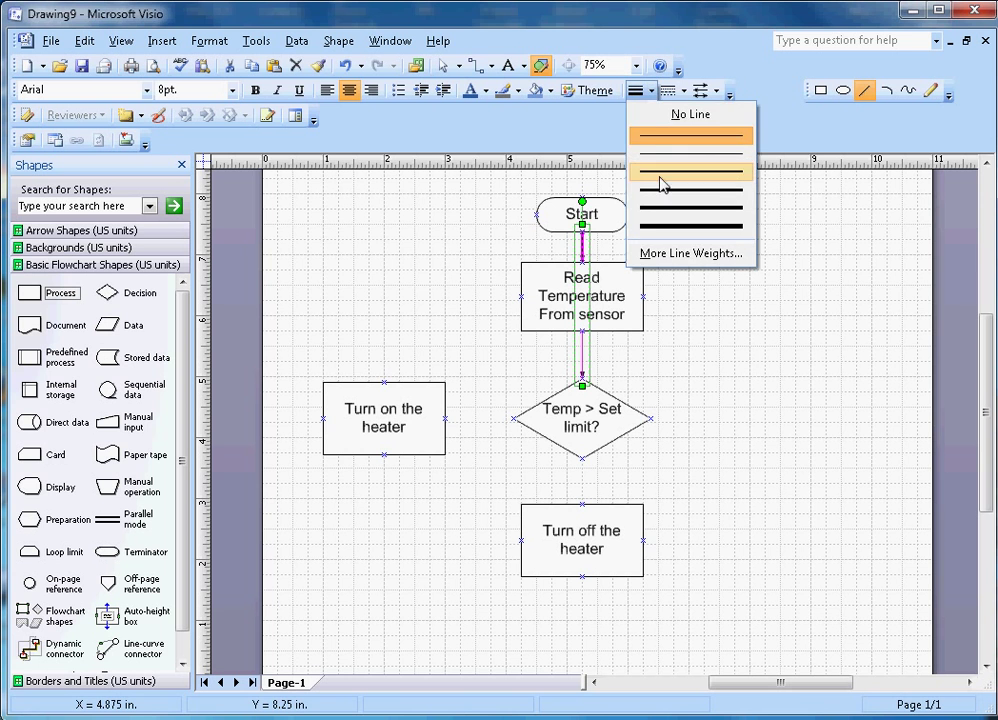
{"action": "left_click", "coordinate": [657, 210]}
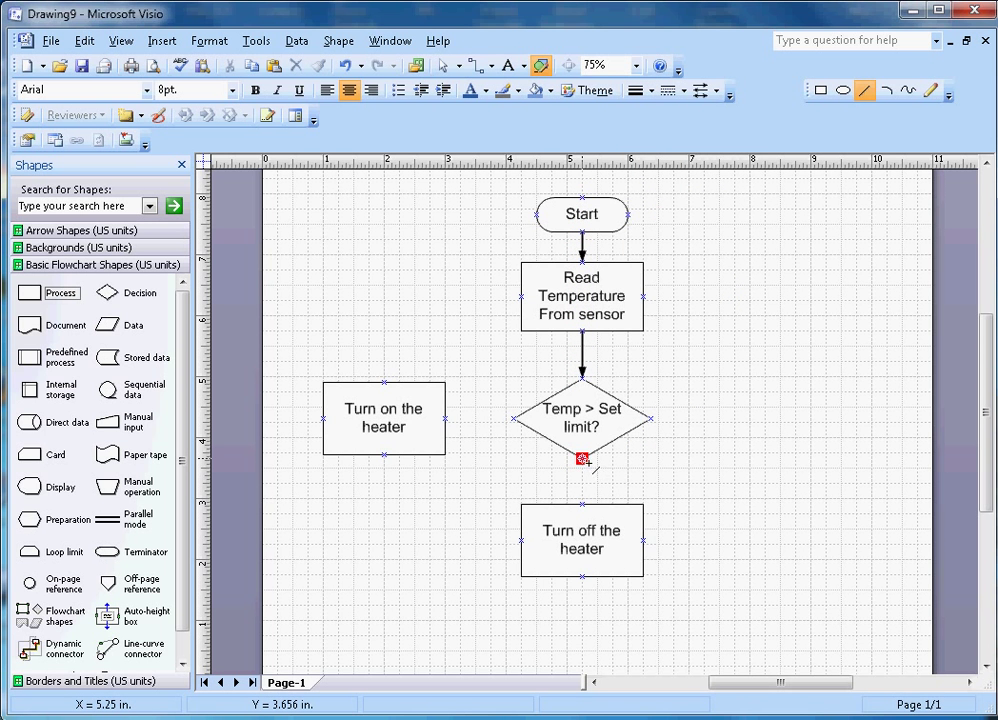
Step: Draw thick arrows from the decision shape down to "Turn off the heater" and left to "Turn on the heater"
{"action": "left_click_drag", "start_coordinate": [583, 459], "coordinate": [582, 504]}
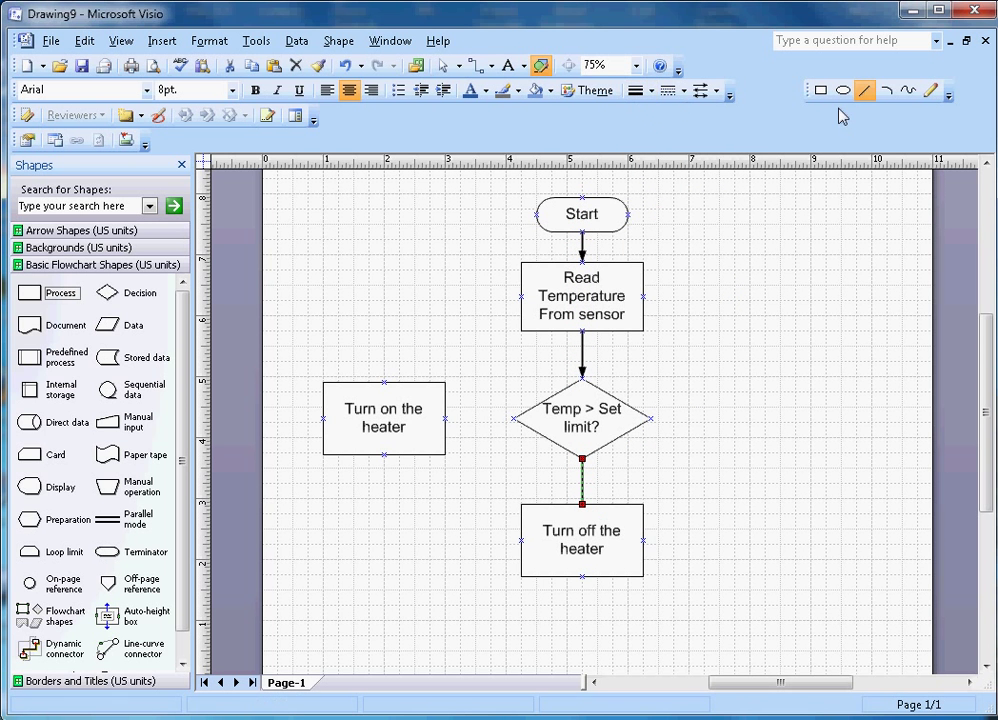
{"action": "left_click", "coordinate": [689, 378]}
{"action": "left_click_drag", "start_coordinate": [513, 419], "coordinate": [446, 419]}
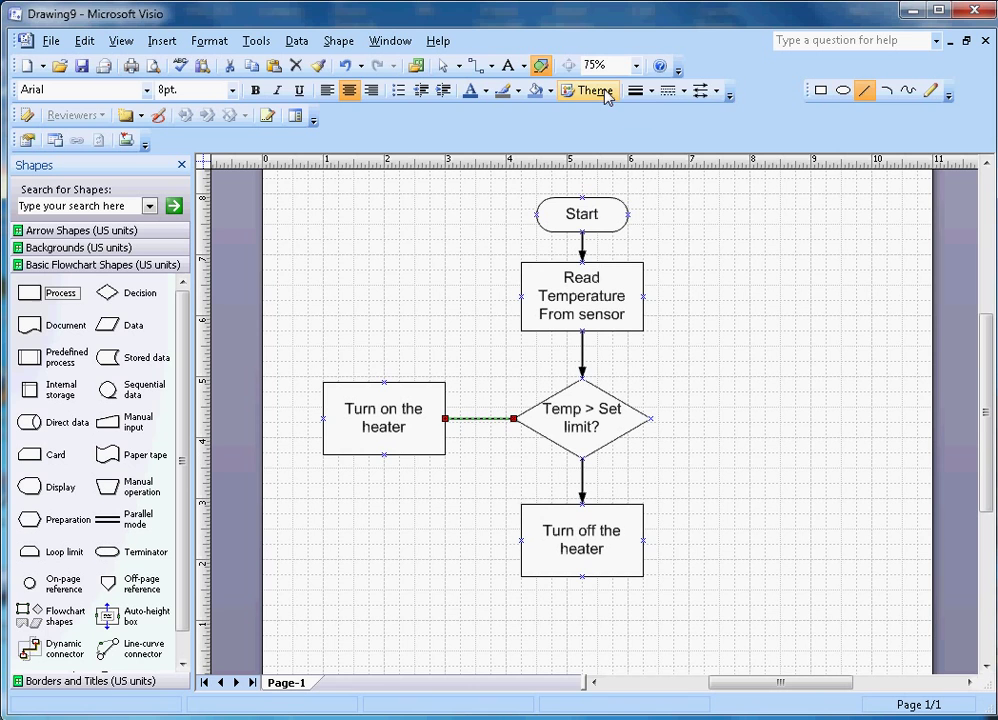
{"action": "left_click", "coordinate": [704, 90]}
{"action": "left_click", "coordinate": [713, 245]}
{"action": "left_click", "coordinate": [708, 250]}
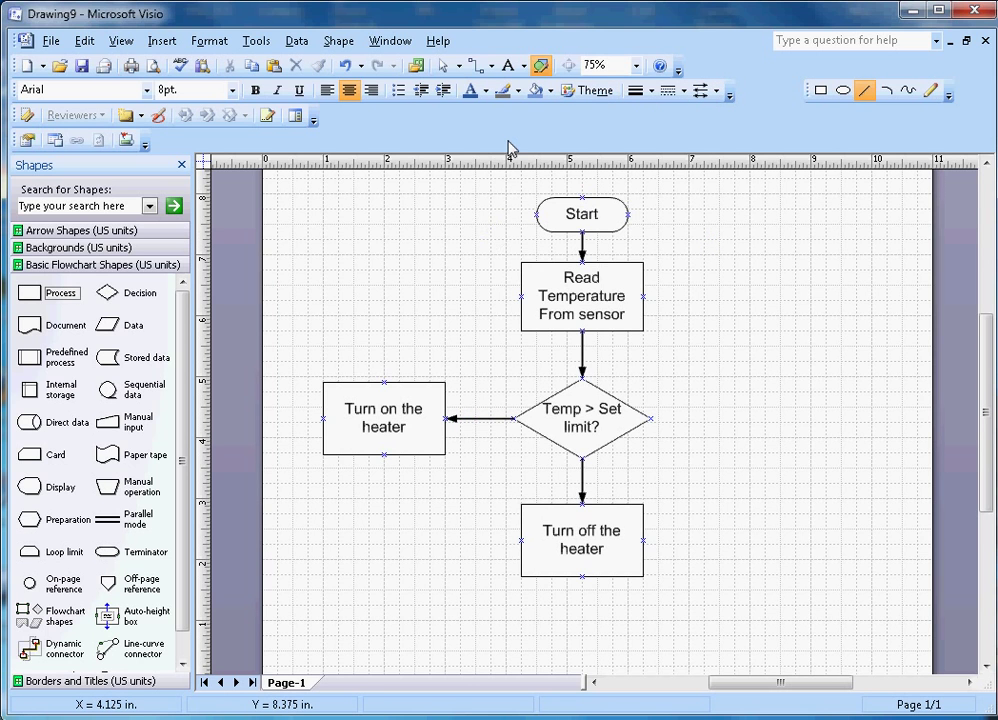
Step: Add the text label "No" at 18 pt above the arrow leading to "Turn on the heater"
{"action": "left_click", "coordinate": [508, 65]}
{"action": "left_click", "coordinate": [476, 398]}
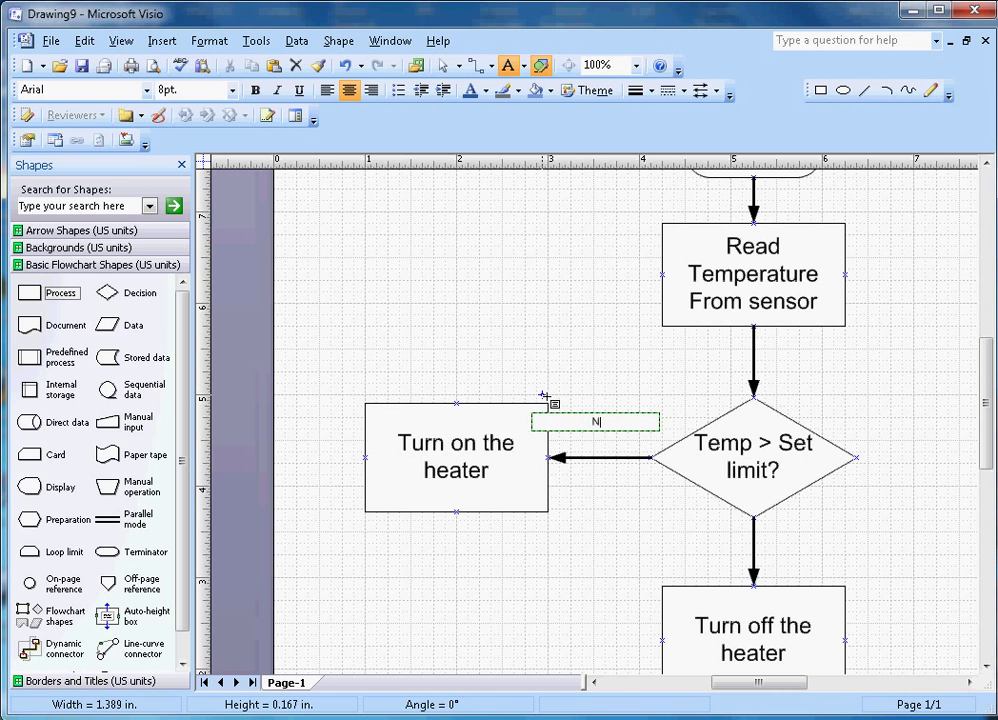
{"action": "double_click", "coordinate": [596, 421]}
{"action": "left_click", "coordinate": [232, 90]}
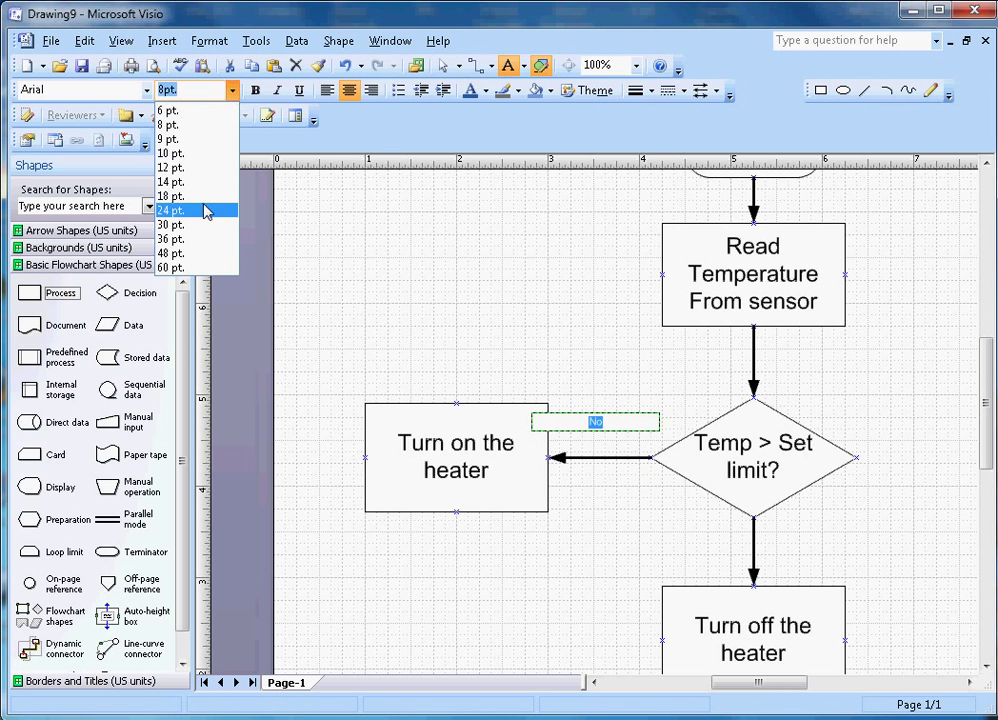
{"action": "left_click", "coordinate": [170, 196]}
{"action": "key", "text": "ctrl+w"}
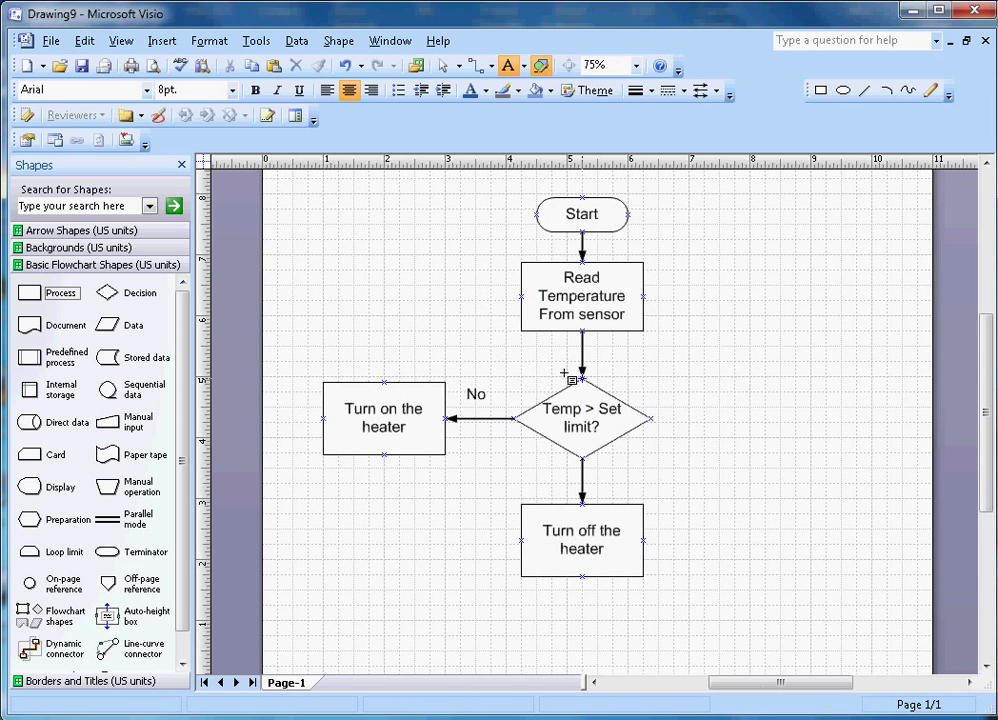
Step: Copy the "No" label, place the copy just right of the arrow below the decision shape, and change its text to "Yes"
{"action": "left_click", "coordinate": [476, 394]}
{"action": "key", "text": "ctrl+c"}
{"action": "key", "text": "ctrl+v"}
{"action": "left_click_drag", "start_coordinate": [603, 430], "coordinate": [635, 503]}
{"action": "double_click", "coordinate": [628, 490]}
{"action": "type", "text": "Y"}
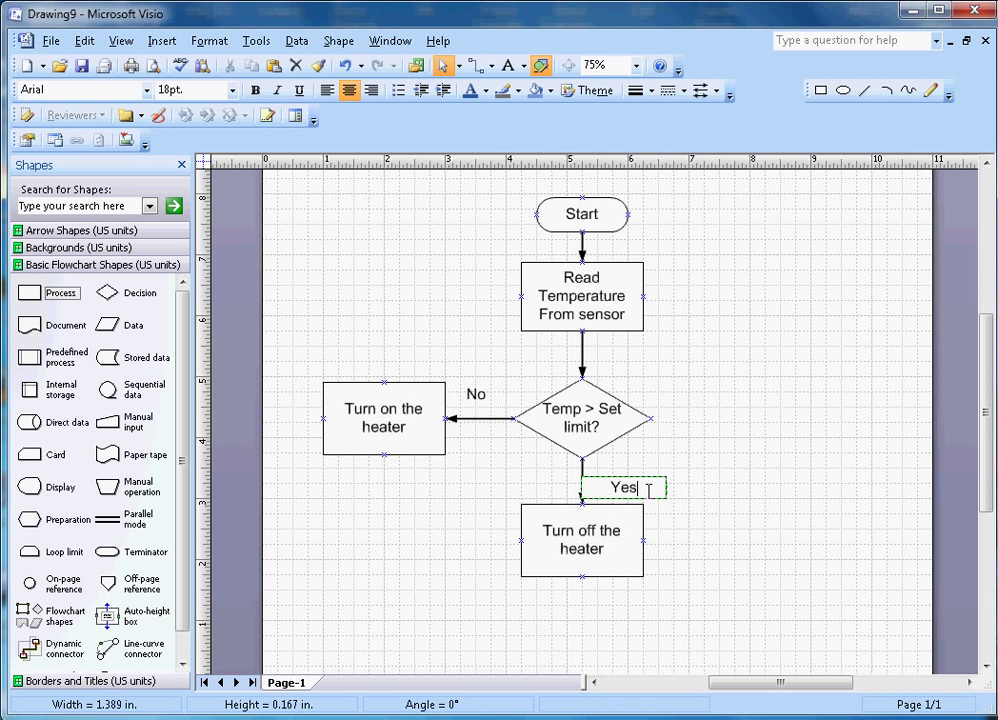
{"action": "left_click", "coordinate": [730, 522]}
{"action": "left_click_drag", "start_coordinate": [642, 499], "coordinate": [628, 504]}
{"action": "left_click", "coordinate": [703, 500]}
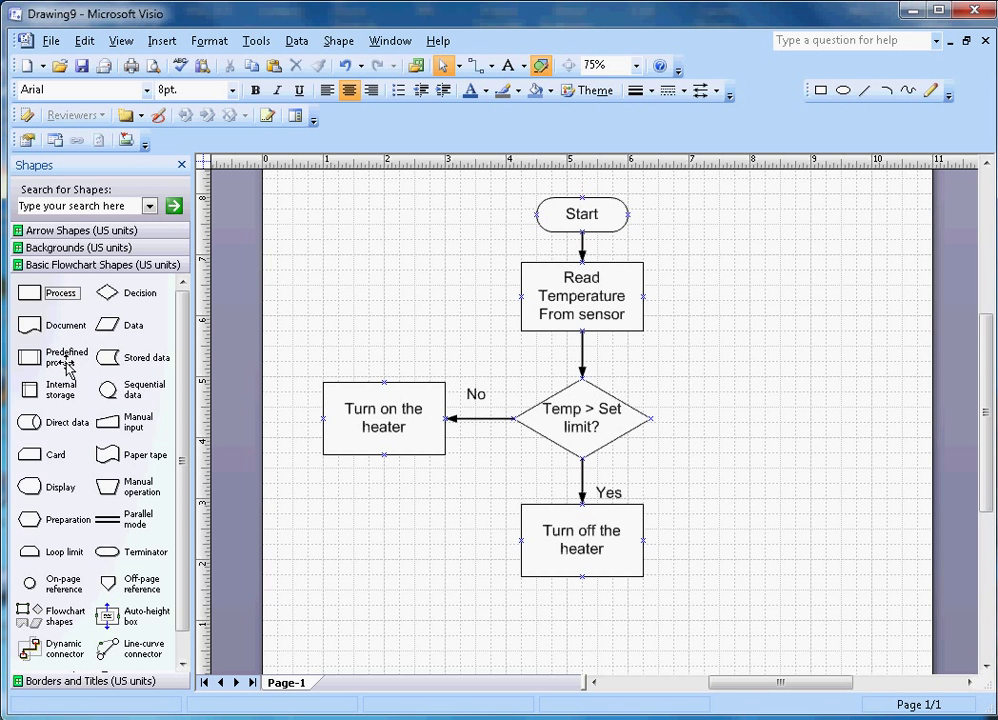
Step: Add a Process box about 1 by 0.63 in. below "Turn off the heater" and label it "Wait for 1 min"
{"action": "left_click_drag", "start_coordinate": [38, 302], "coordinate": [588, 630]}
{"action": "left_click", "coordinate": [728, 628]}
{"action": "left_click", "coordinate": [597, 624]}
{"action": "left_click_drag", "start_coordinate": [582, 577], "coordinate": [590, 630]}
{"action": "scroll", "coordinate": [645, 497], "scroll_direction": "up", "scroll_amount": 1}
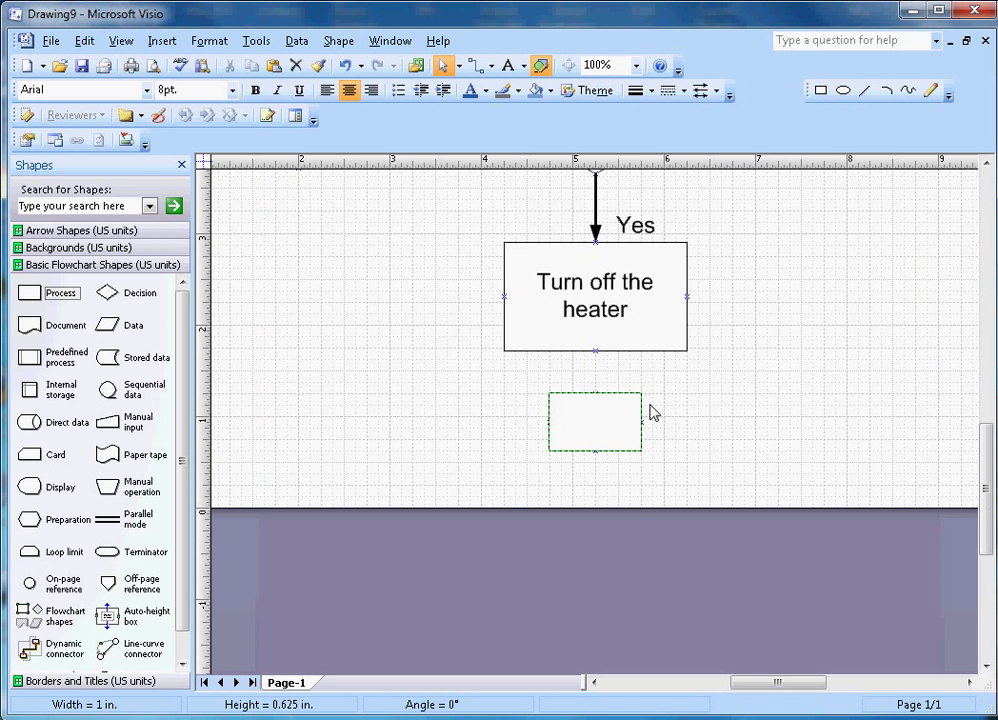
{"action": "type", "text": "Wait for 1 min"}
Step: Set the "Wait for 1 min" text to 18 pt
{"action": "left_click_drag", "start_coordinate": [643, 430], "coordinate": [550, 432]}
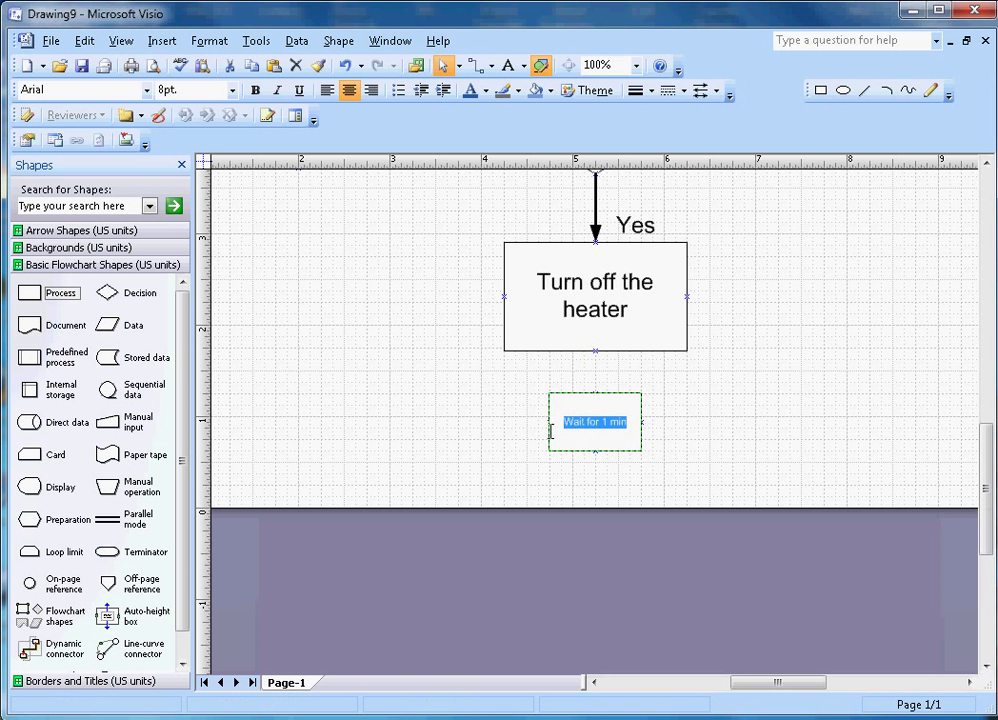
{"action": "left_click", "coordinate": [232, 90]}
{"action": "left_click", "coordinate": [200, 198]}
{"action": "key", "text": "ctrl+w"}
Step: Widen the "Wait for 1 min" box to 2 in., aligned with the box above, and reduce its height slightly from above
{"action": "left_click", "coordinate": [600, 625]}
{"action": "left_click_drag", "start_coordinate": [628, 637], "coordinate": [652, 638]}
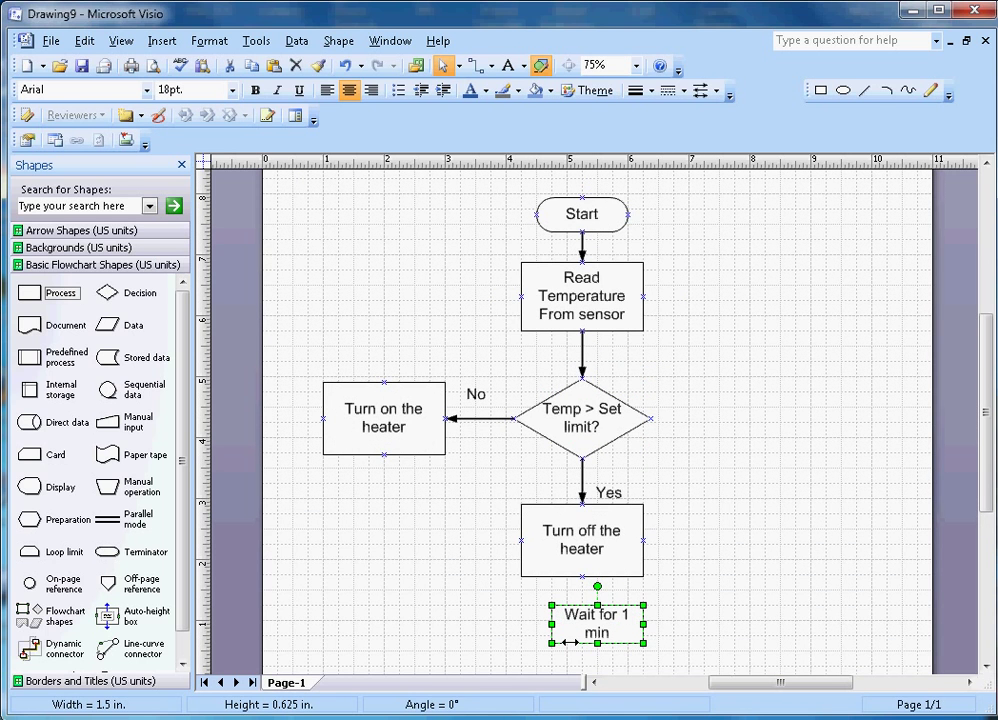
{"action": "left_click_drag", "start_coordinate": [566, 643], "coordinate": [533, 643]}
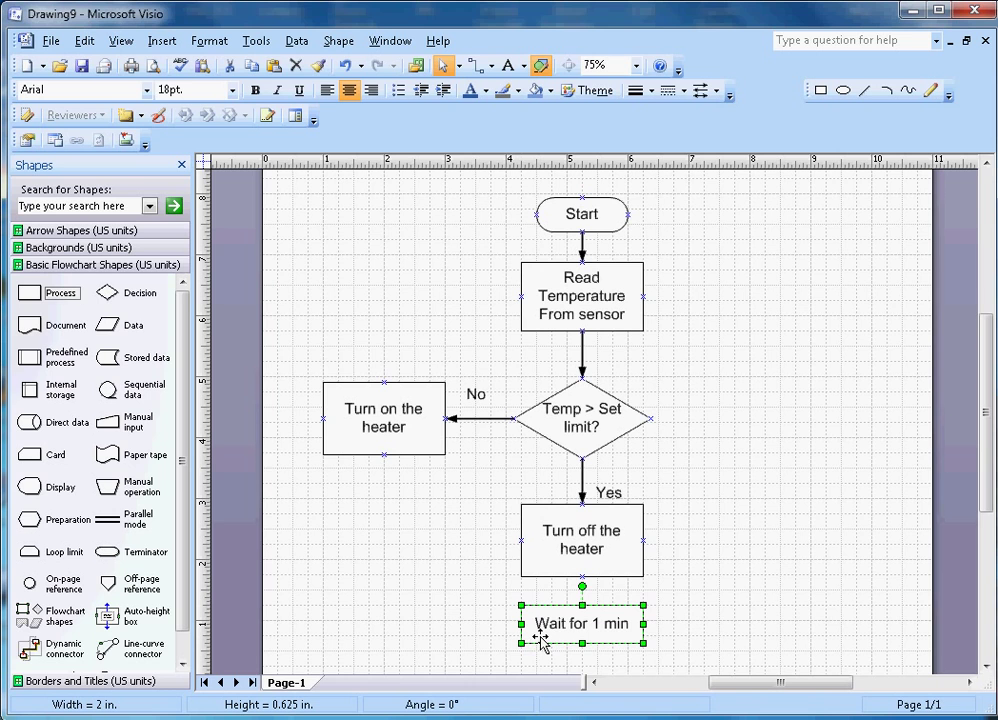
{"action": "left_click", "coordinate": [673, 608]}
Step: Draw a thick arrow from the "Turn off the heater" box down to "Wait for 1 min"
{"action": "left_click", "coordinate": [862, 92]}
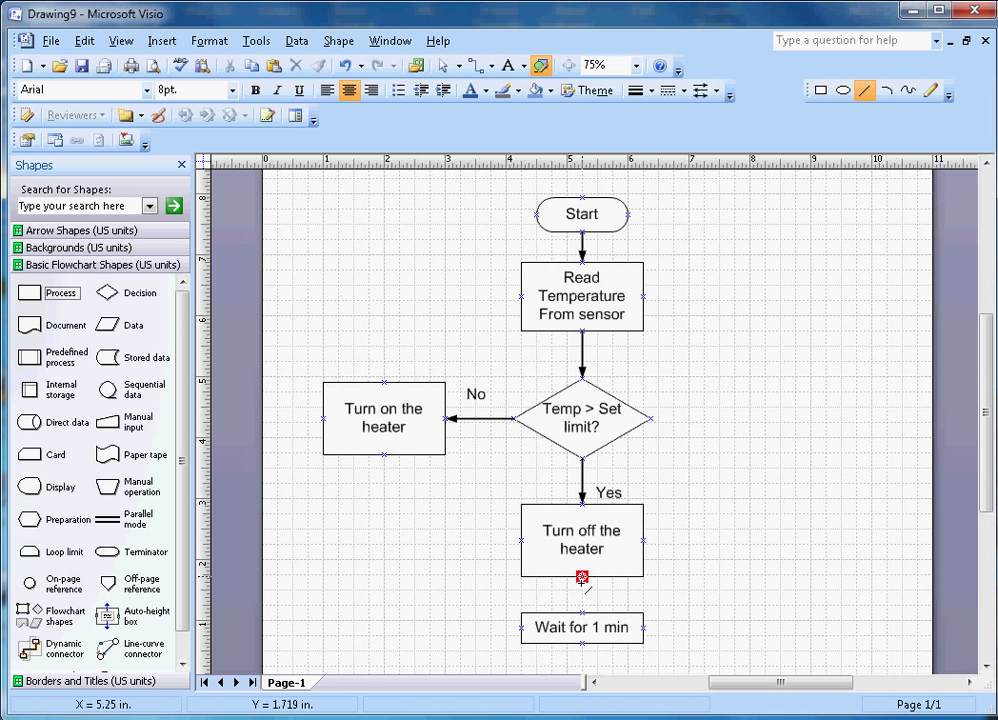
{"action": "left_click_drag", "start_coordinate": [588, 583], "coordinate": [582, 612]}
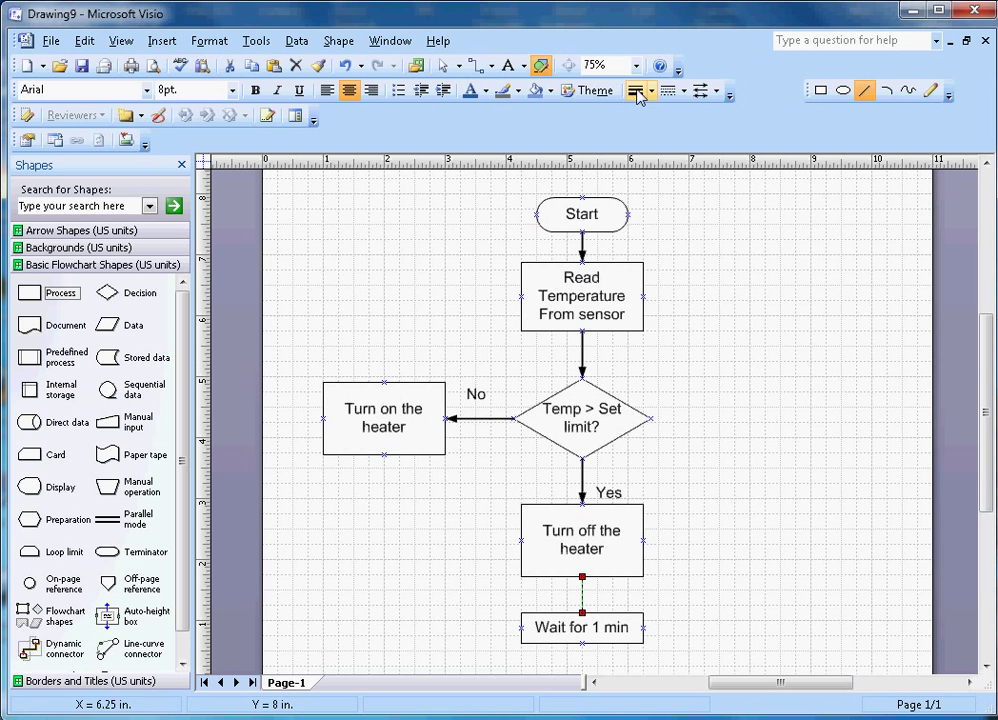
{"action": "left_click", "coordinate": [700, 91]}
Step: Draw a line from "Turn on the heater" down and right beneath the wait box to about 8 in., and join the wait box to it
{"action": "scroll", "coordinate": [715, 439], "scroll_direction": "down", "scroll_amount": 3}
{"action": "left_click_drag", "start_coordinate": [391, 346], "coordinate": [750, 545]}
{"action": "left_click", "coordinate": [582, 522]}
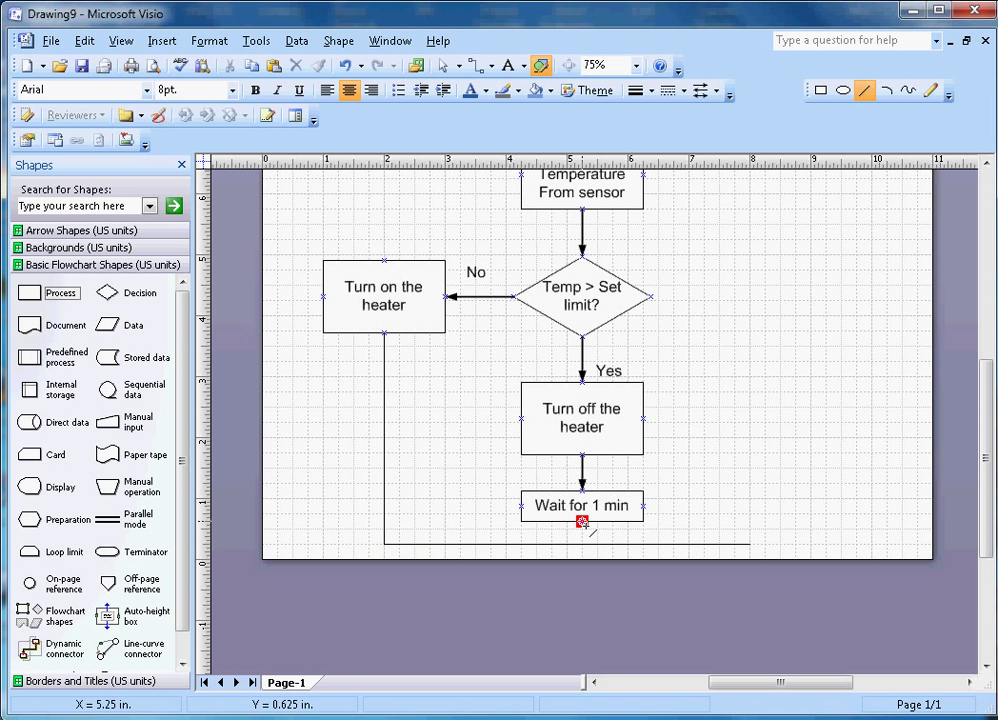
{"action": "left_click_drag", "start_coordinate": [582, 522], "coordinate": [582, 544]}
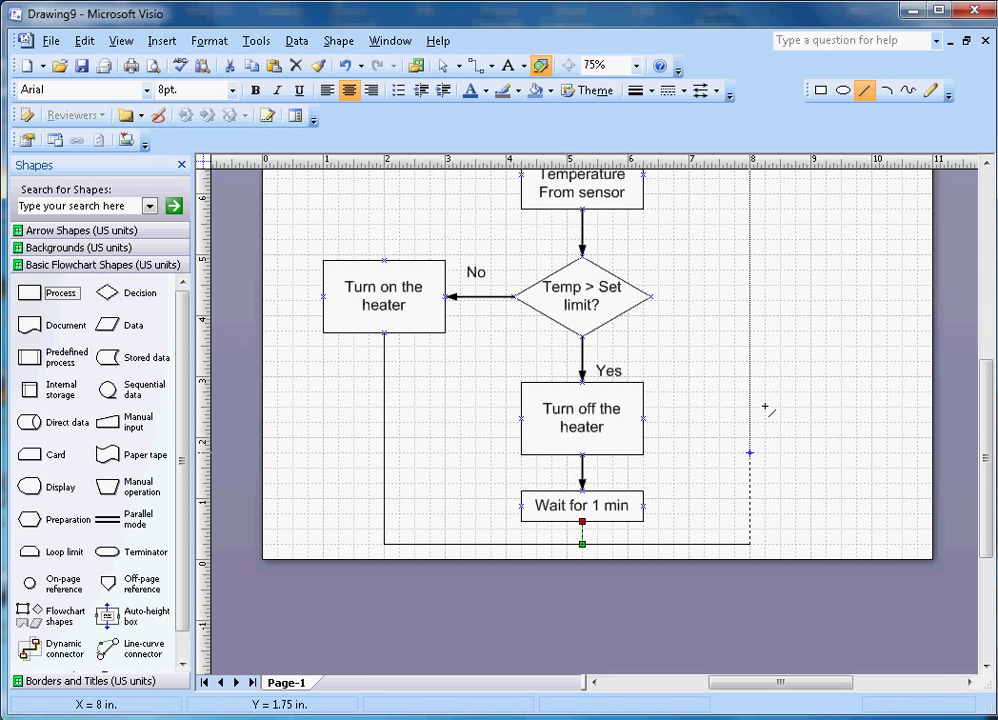
Step: Extend the return path vertically at about 8 in. and back left to the arrow just below Start, closing the loop
{"action": "scroll", "coordinate": [751, 171], "scroll_direction": "up", "scroll_amount": 3}
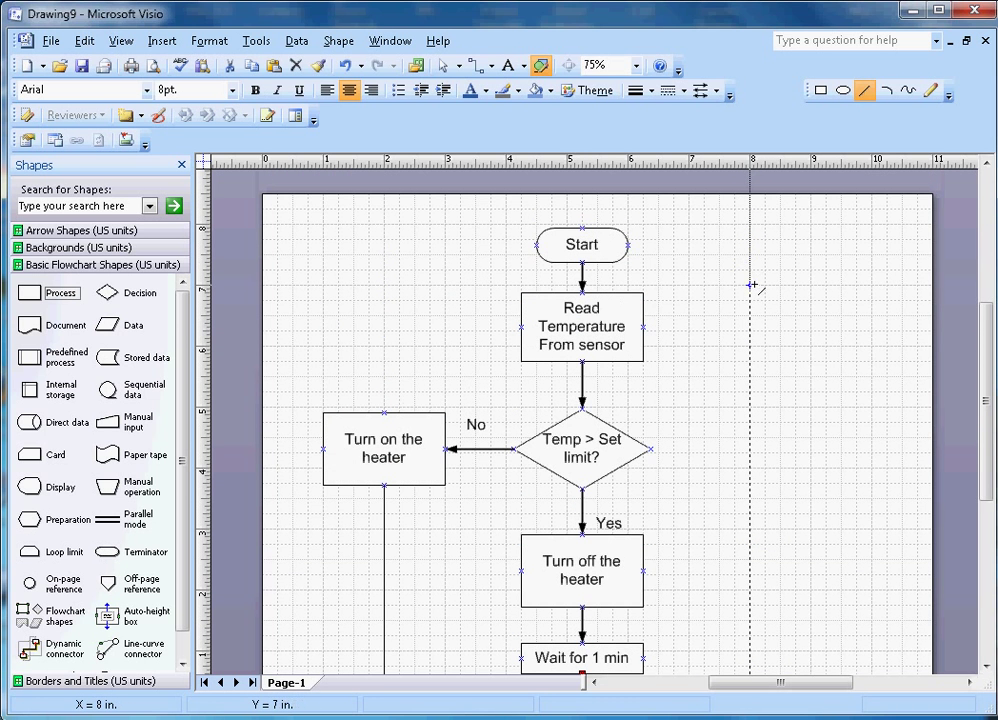
{"action": "left_click_drag", "start_coordinate": [752, 285], "coordinate": [583, 270]}
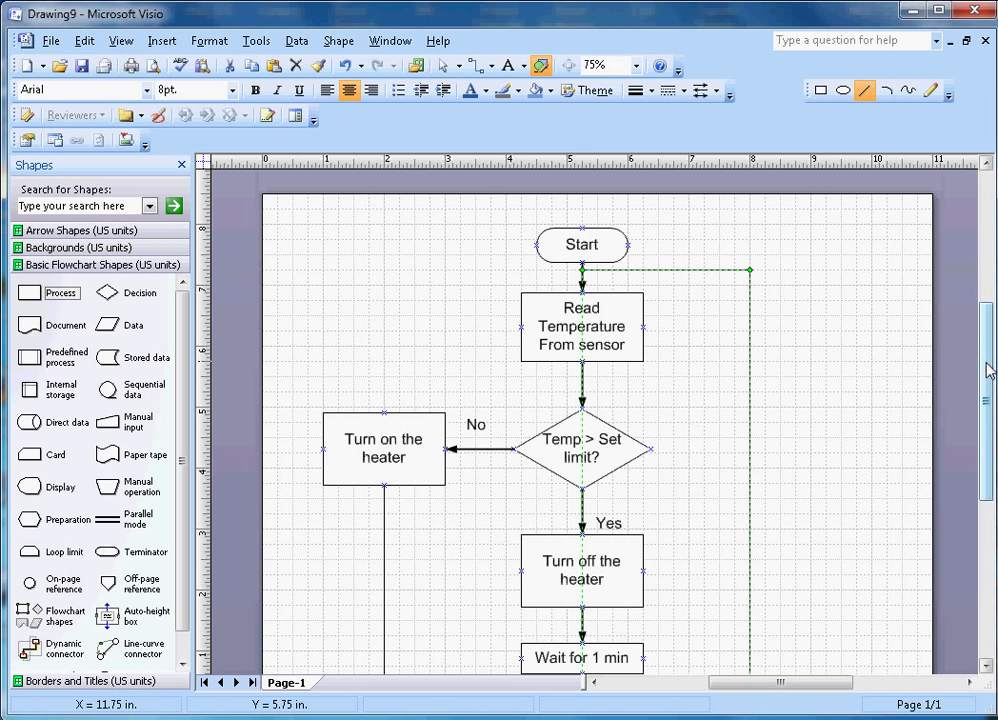
{"action": "left_click_drag", "start_coordinate": [988, 372], "coordinate": [975, 383]}
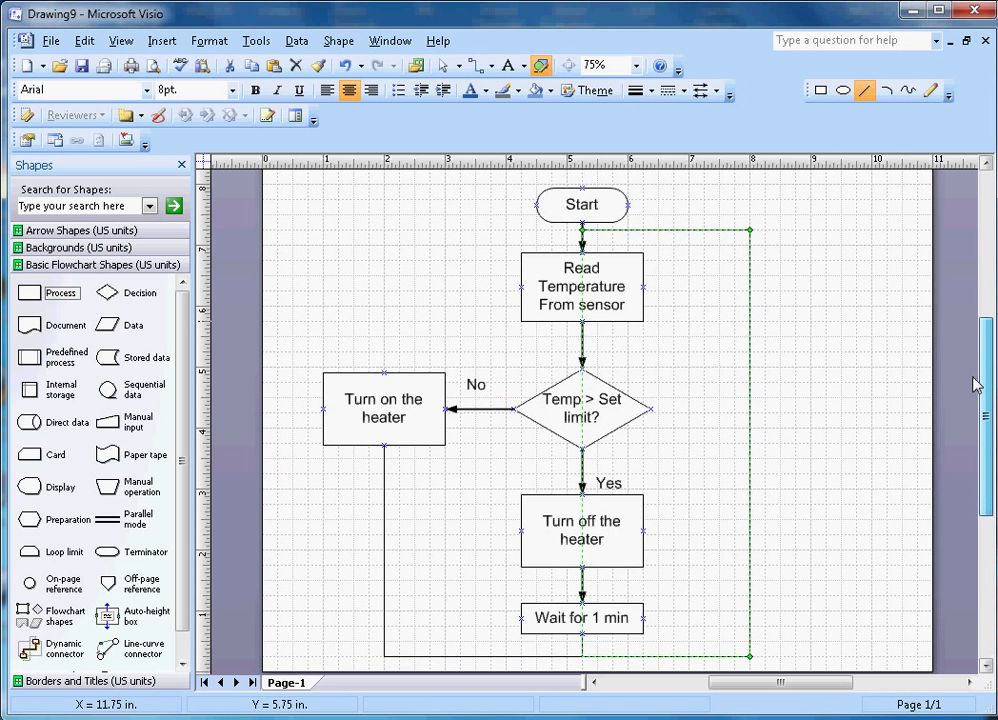
Step: Give the return loop and the line from "Turn on the heater" a heavier line weight
{"action": "left_click", "coordinate": [804, 377]}
{"action": "left_click", "coordinate": [753, 379]}
{"action": "left_click", "coordinate": [396, 558], "text": "shift"}
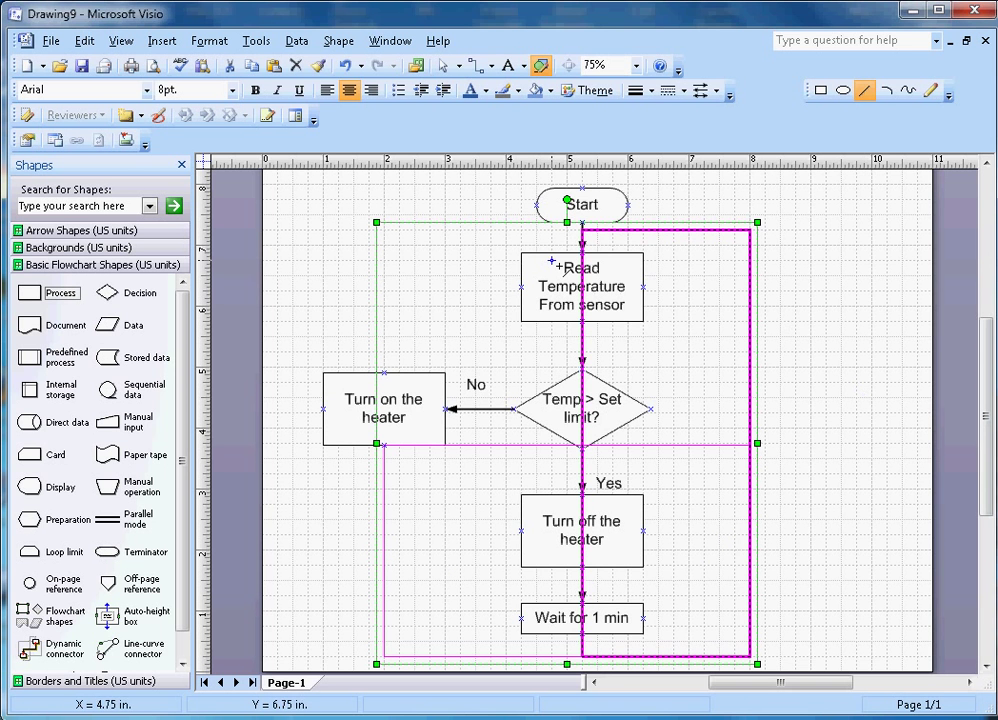
{"action": "left_click", "coordinate": [637, 90]}
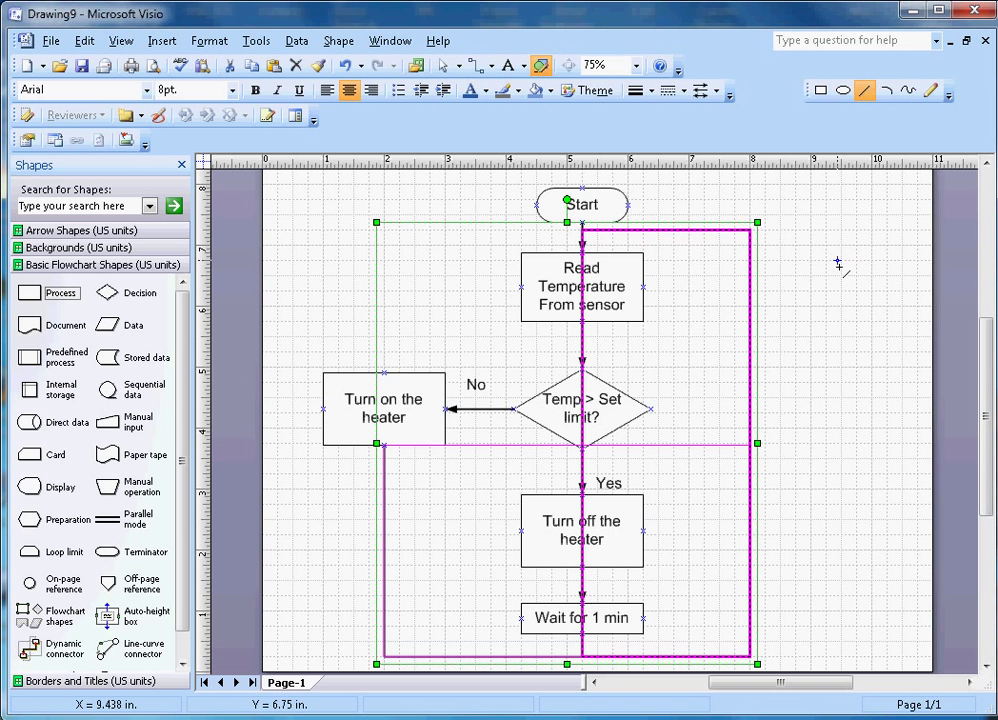
{"action": "left_click", "coordinate": [838, 263]}
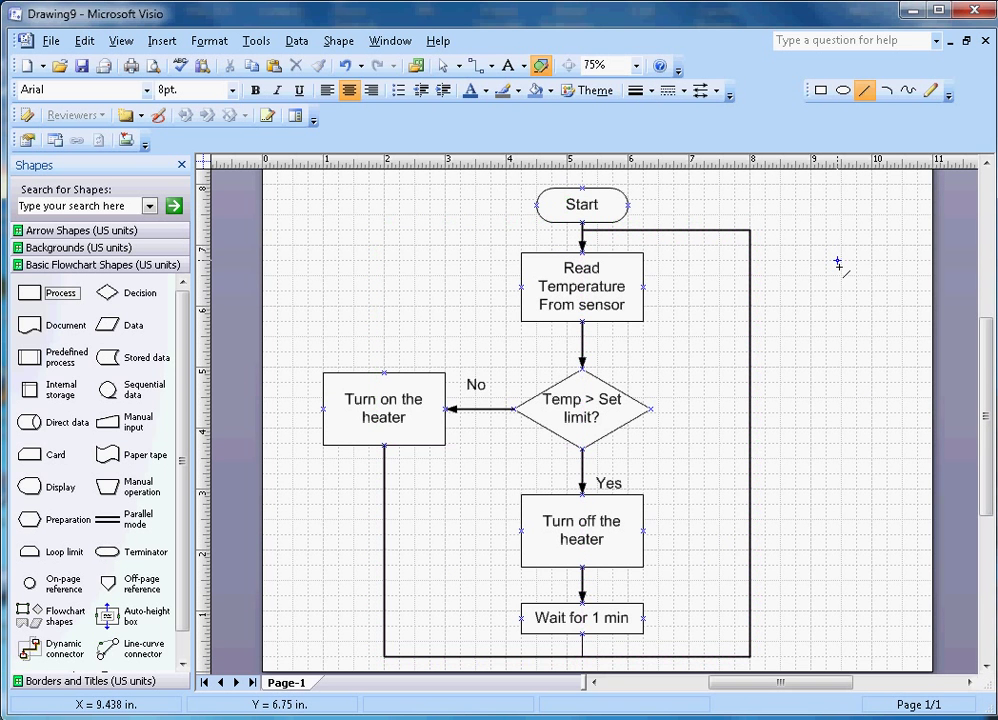
Step: Make the short line below "Wait for 1 min" a thick arrow pointing down to the return line
{"action": "left_click", "coordinate": [583, 647]}
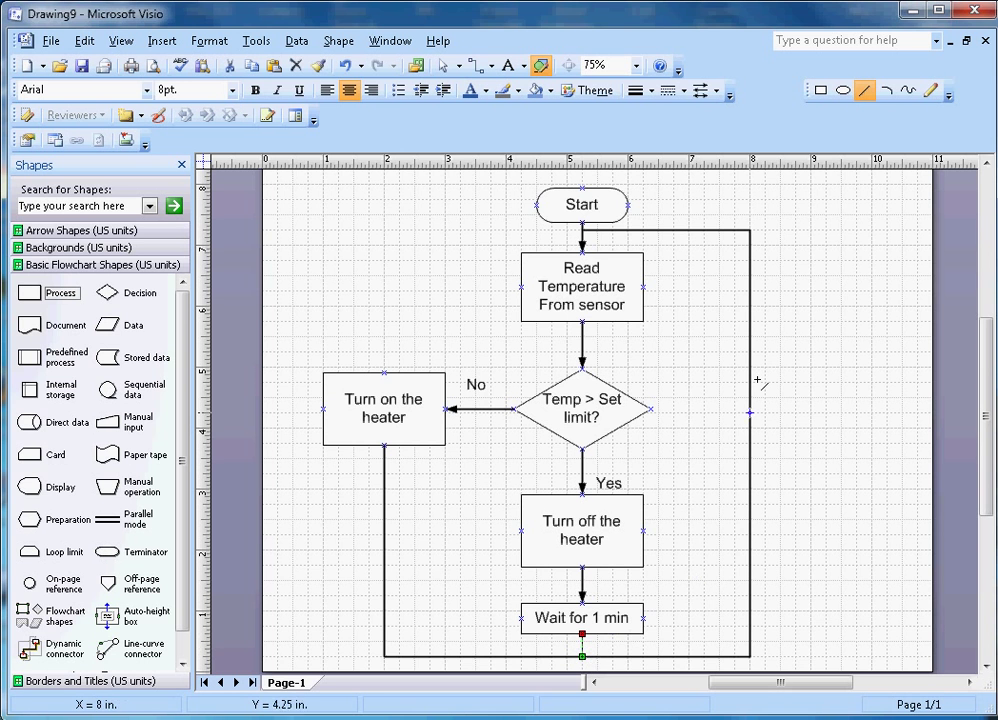
{"action": "left_click", "coordinate": [700, 92]}
{"action": "left_click", "coordinate": [812, 323]}
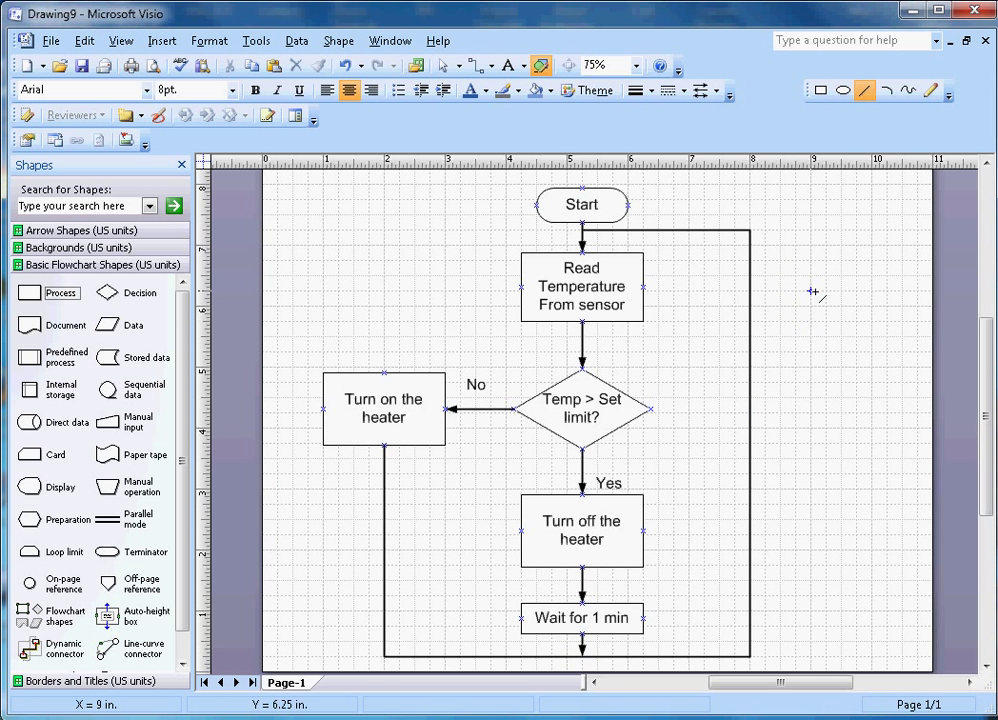